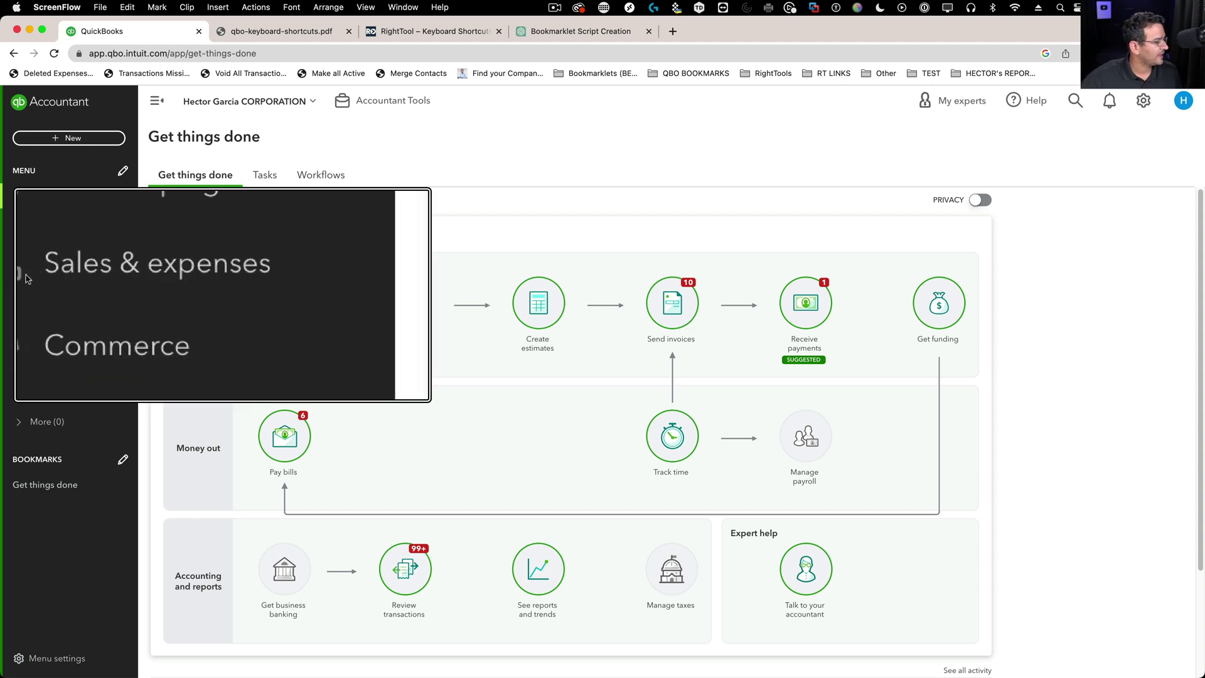
# - Go to the Customers list under Sales and put focus in its search box
pyautogui.click(33, 273)
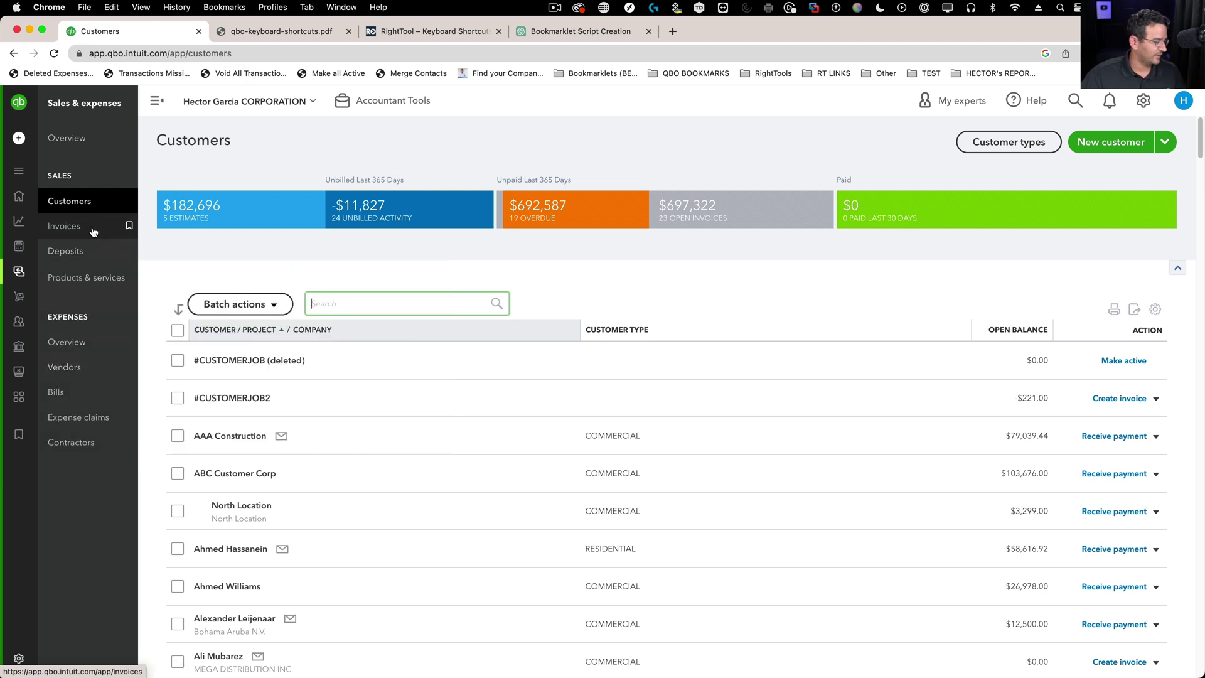
pyautogui.click(69, 202)
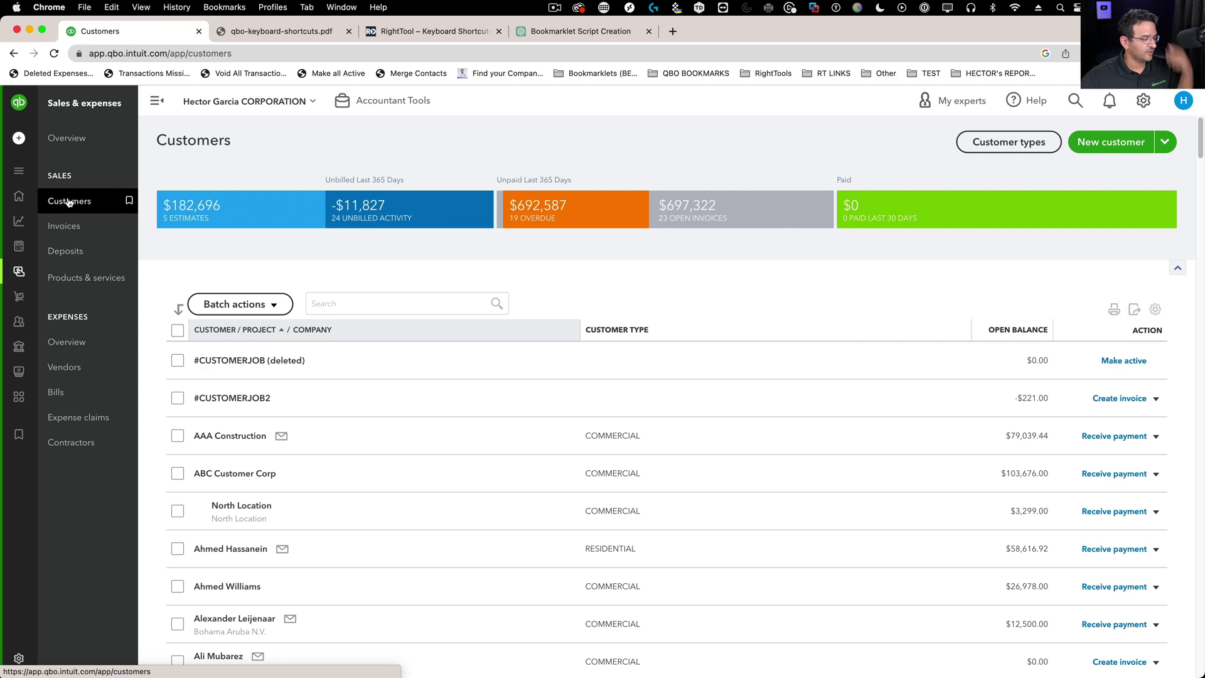
pyautogui.click(334, 306)
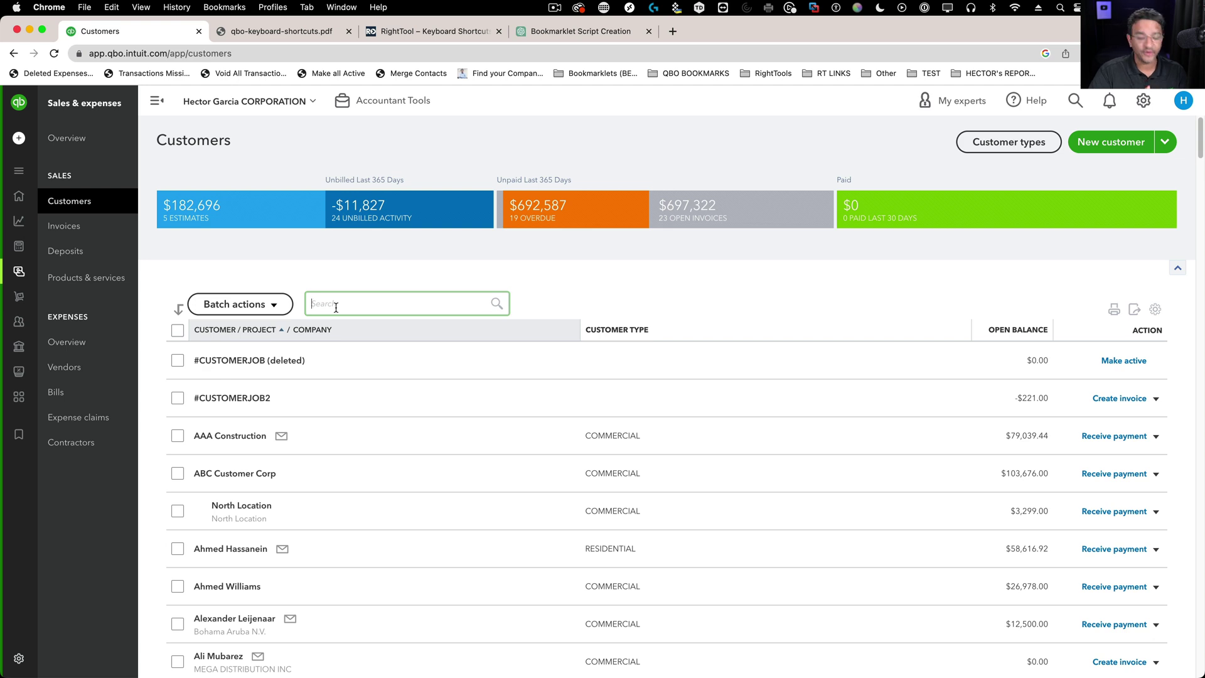
# - Search the customer list for 'deb' and dismiss the suggestion list
pyautogui.write('deb')
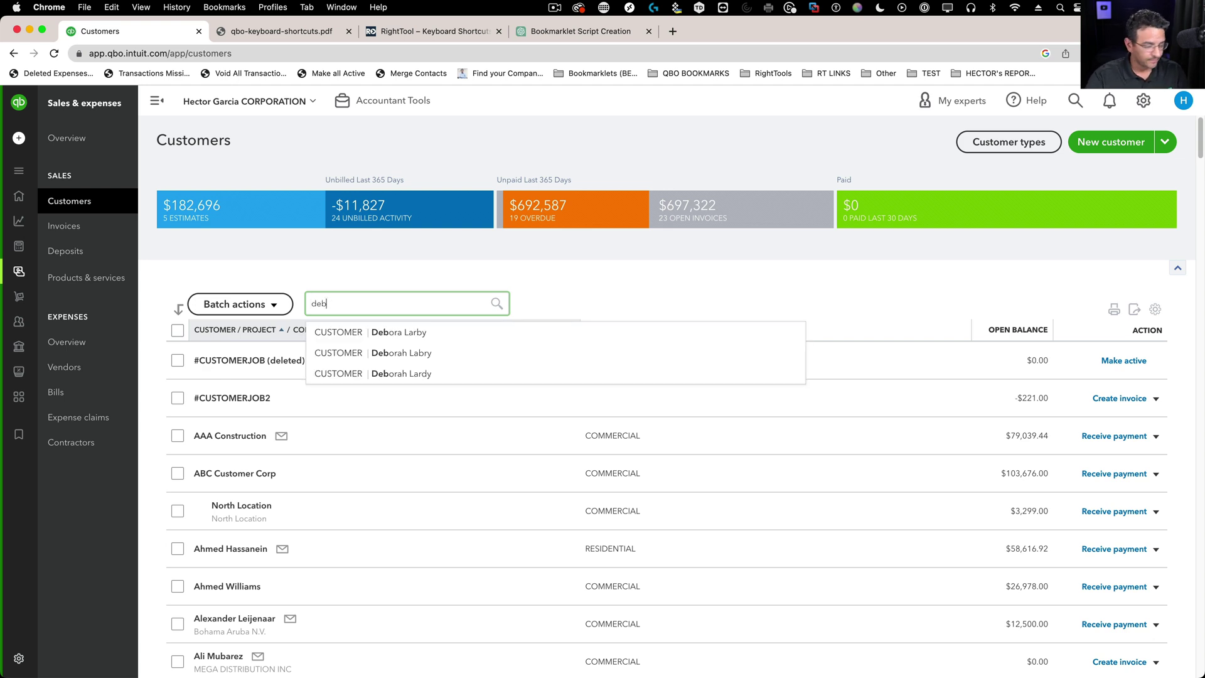
pyautogui.press('Return')
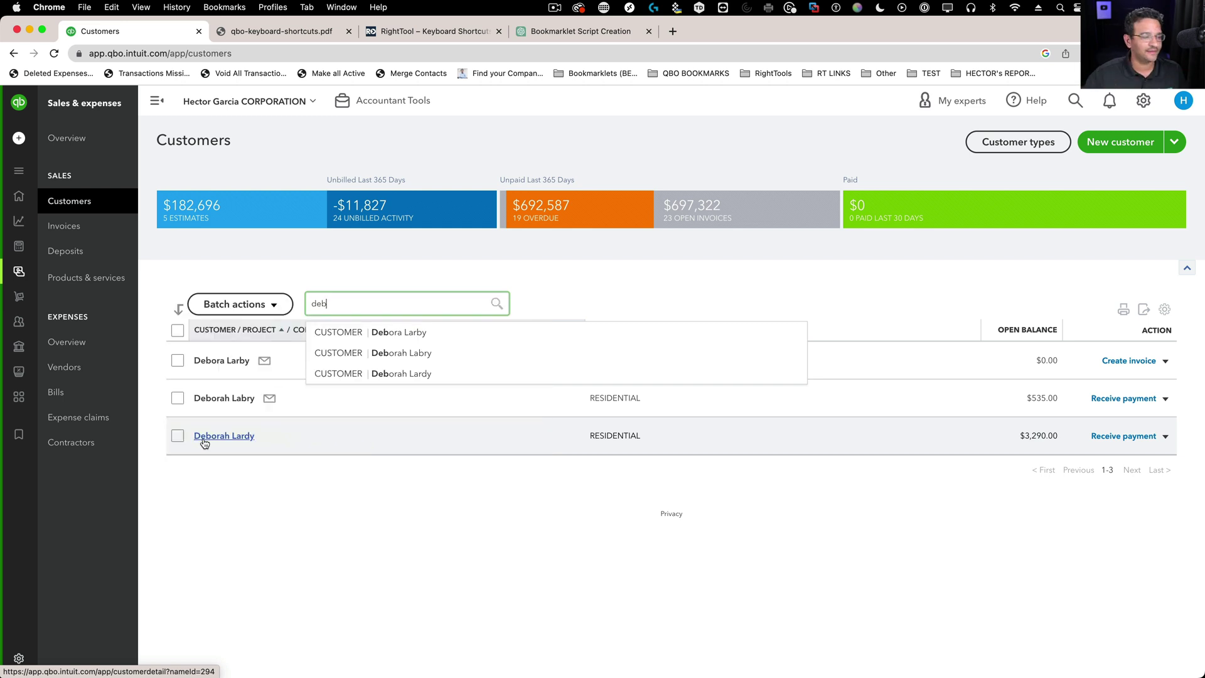
pyautogui.click(559, 307)
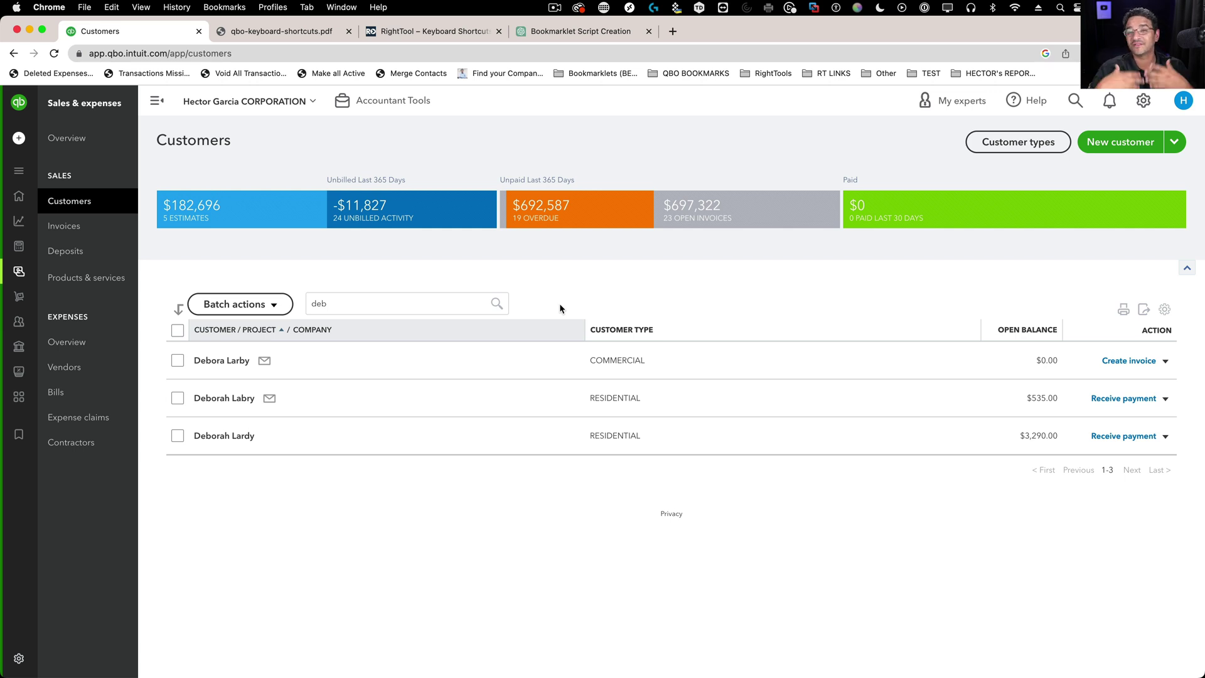
pyautogui.click(338, 294)
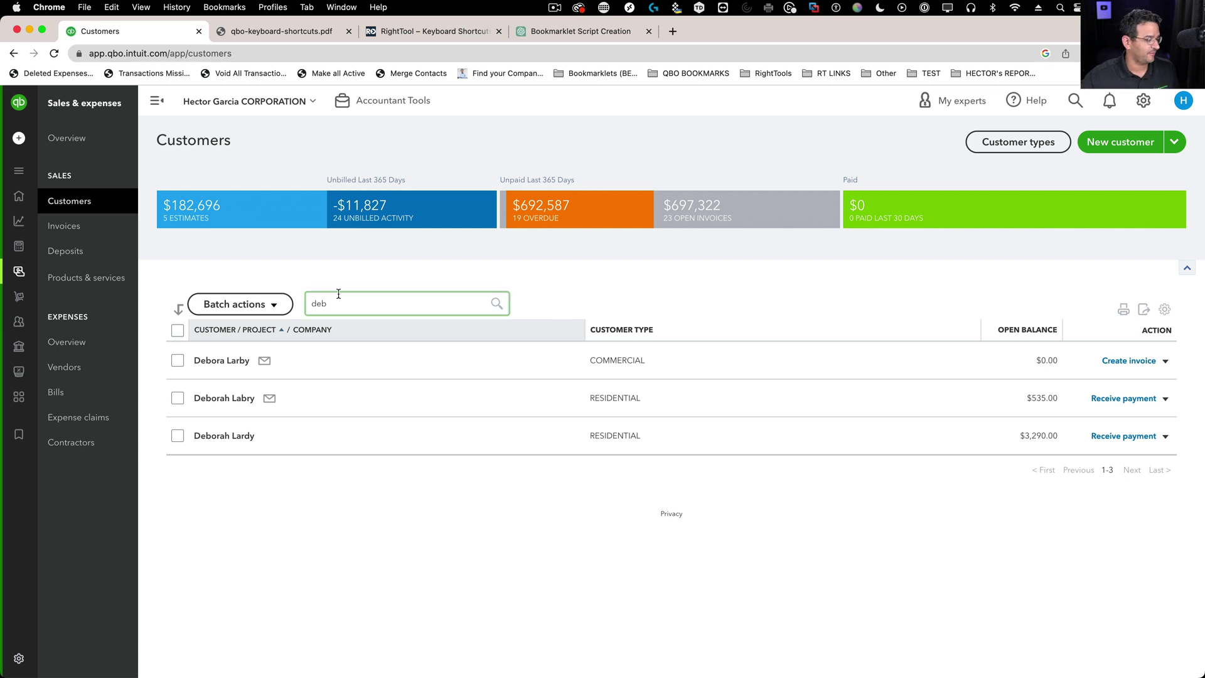
# - Open the $535.00 customer and review its contact details without saving changes
pyautogui.click(227, 403)
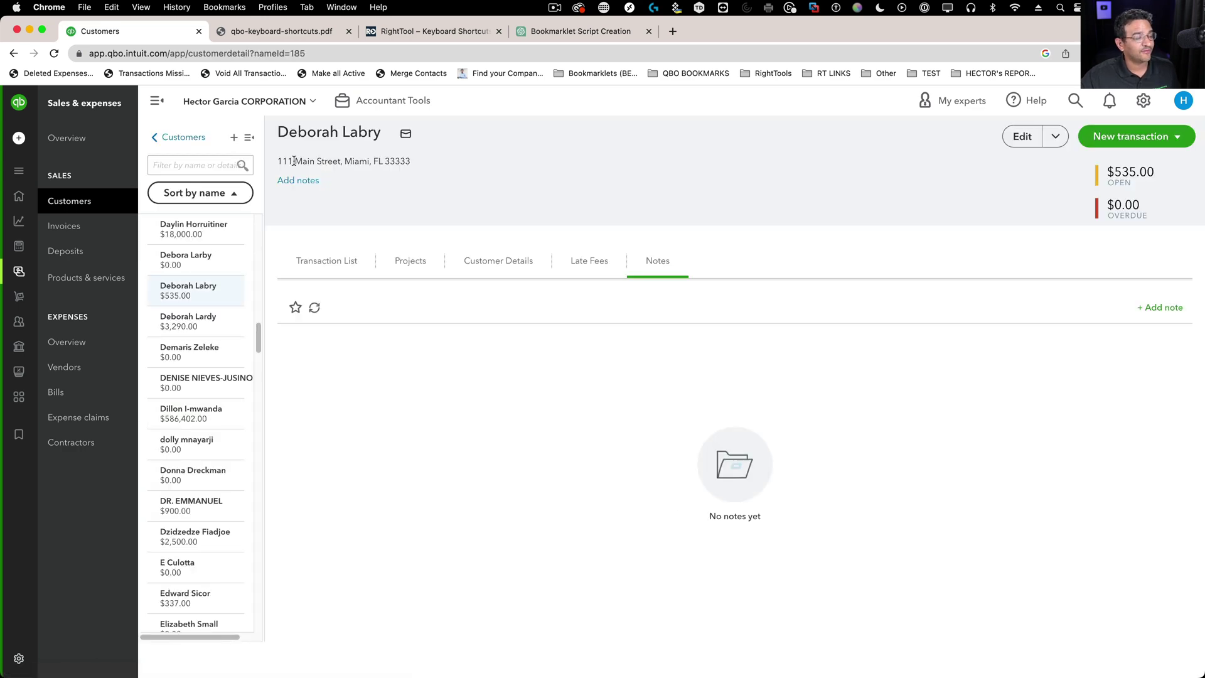
pyautogui.click(1025, 141)
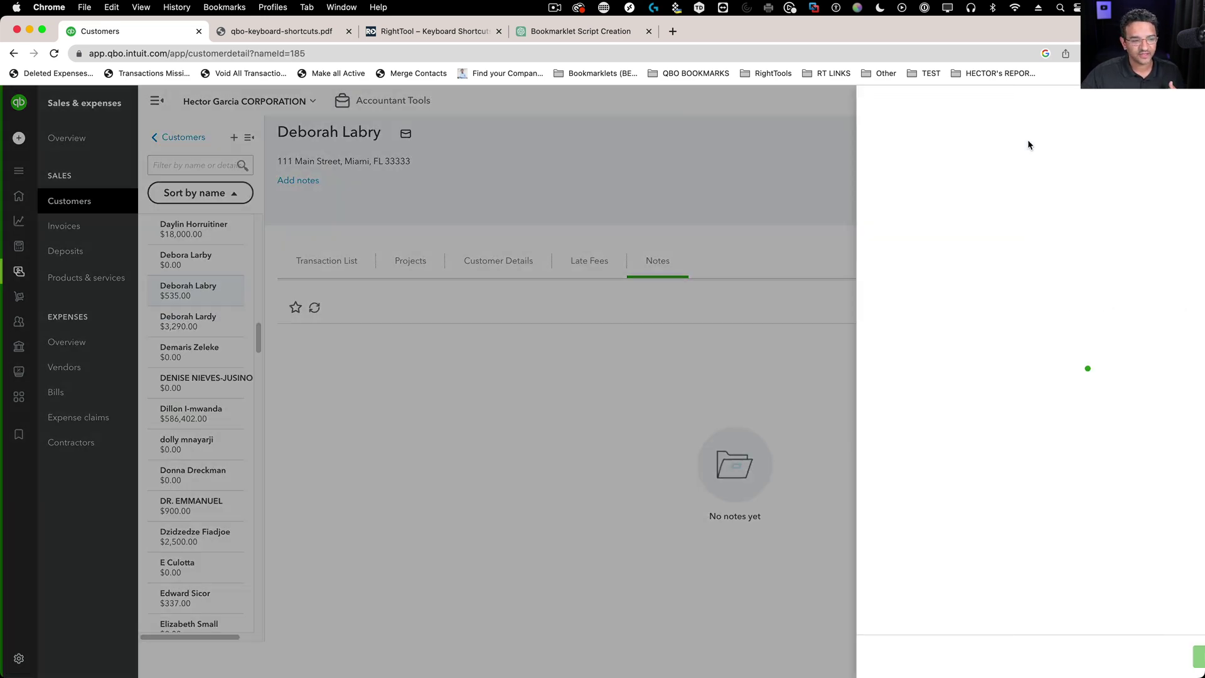
pyautogui.click(882, 305)
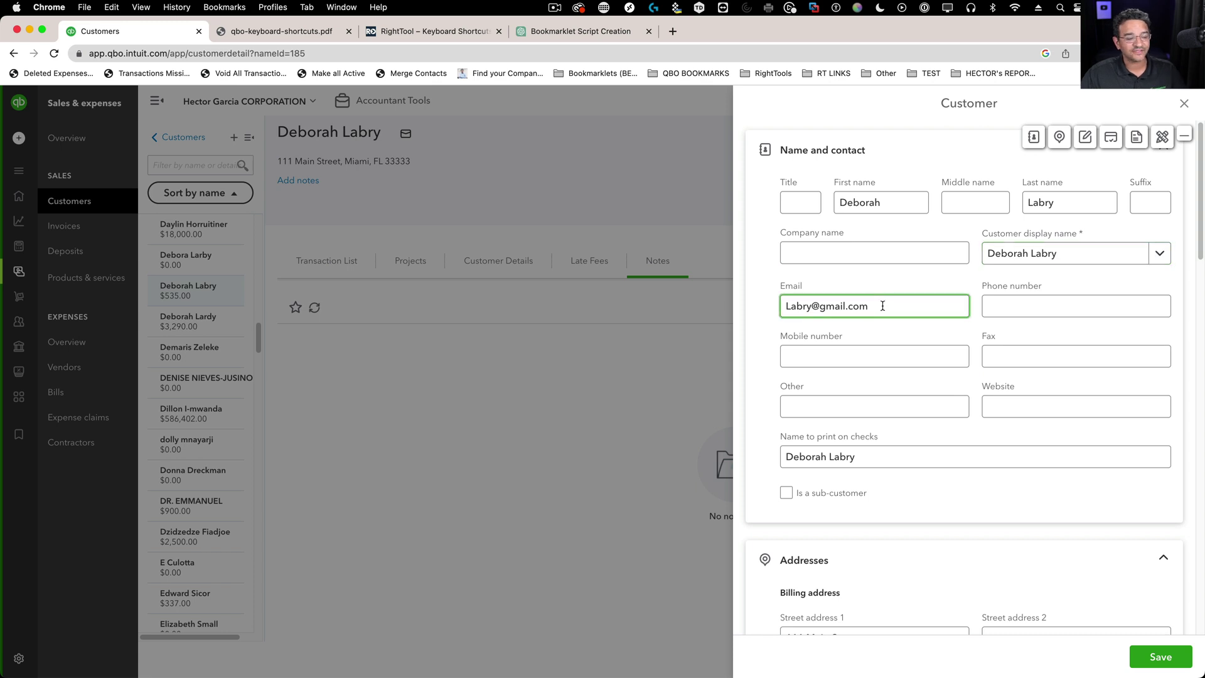
pyautogui.scroll(-4, 885, 308)
pyautogui.scroll(2, 890, 312)
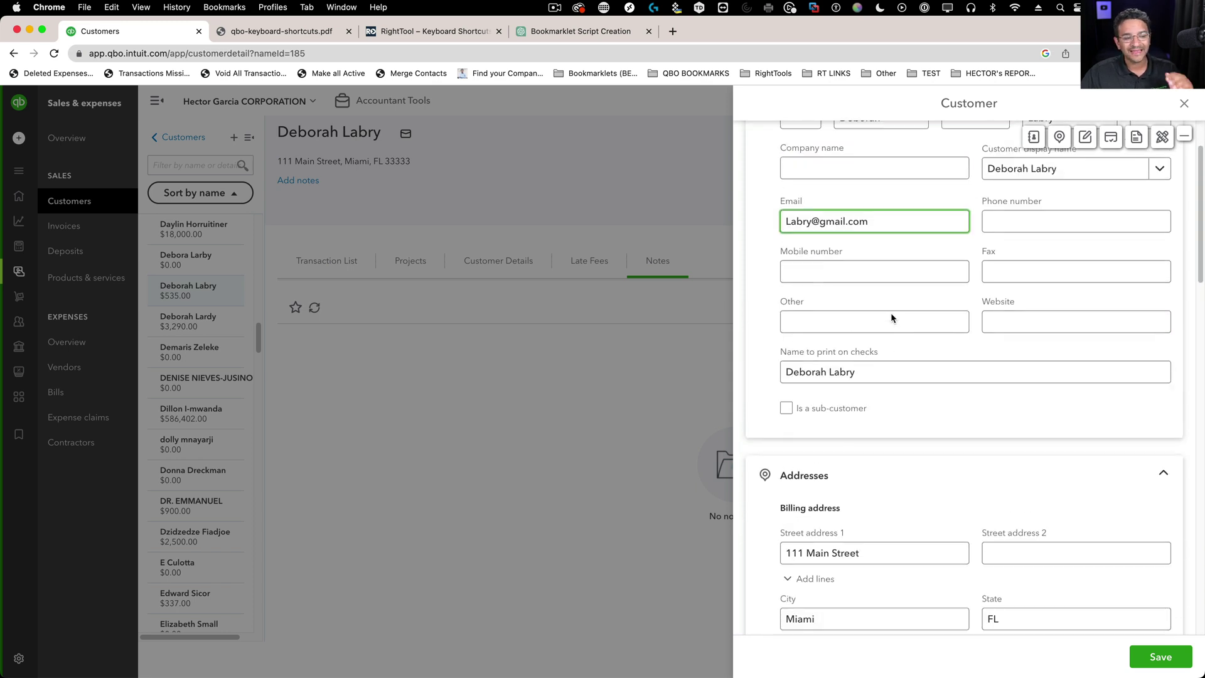
pyautogui.scroll(-7, 904, 321)
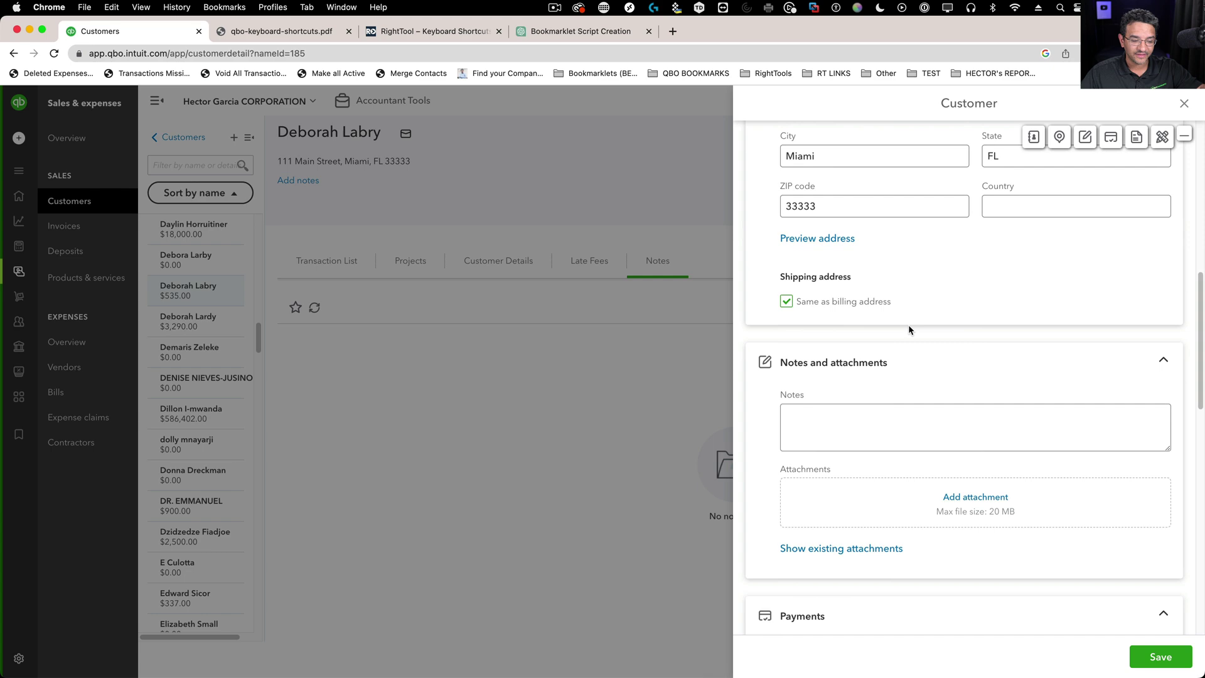
pyautogui.scroll(8, 909, 325)
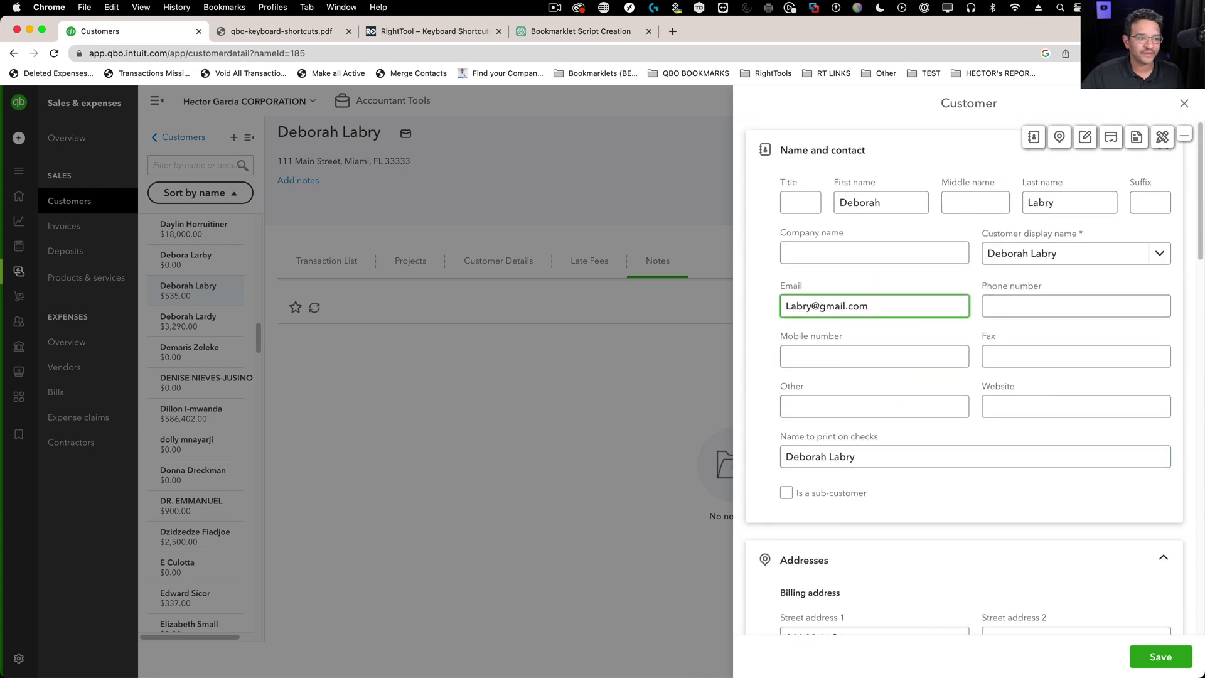
pyautogui.press('Escape')
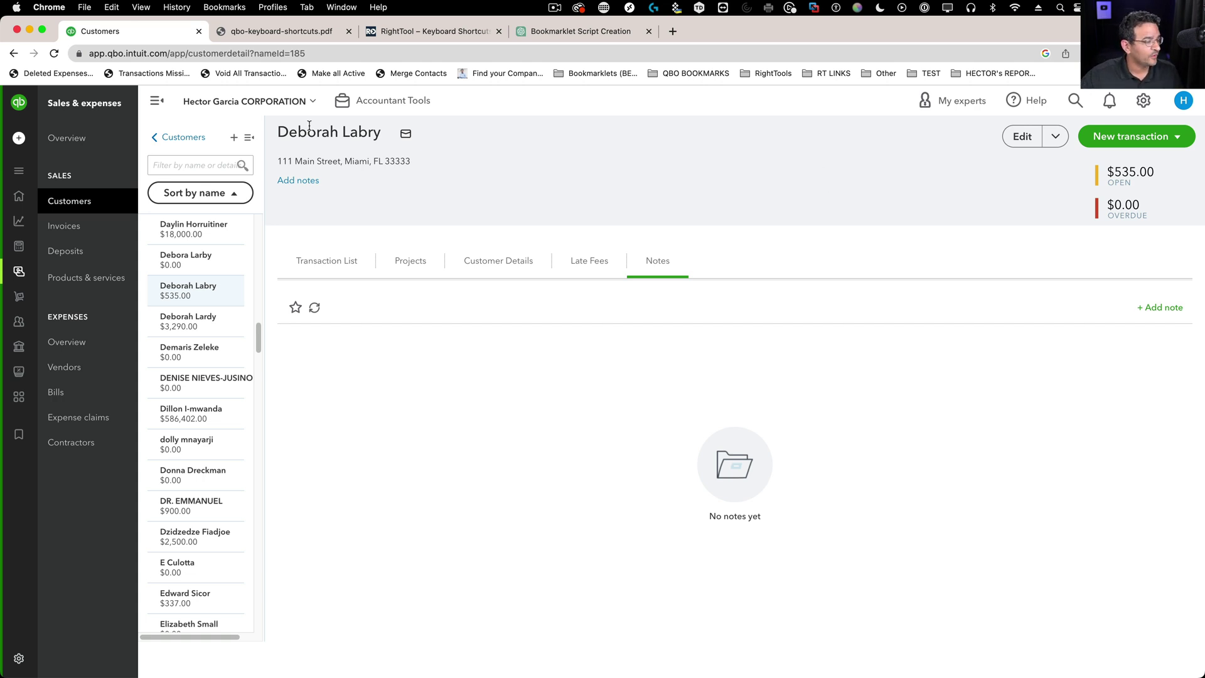
# - Copy the customer's name from the page heading
pyautogui.moveTo(279, 131); pyautogui.dragTo(377, 136)
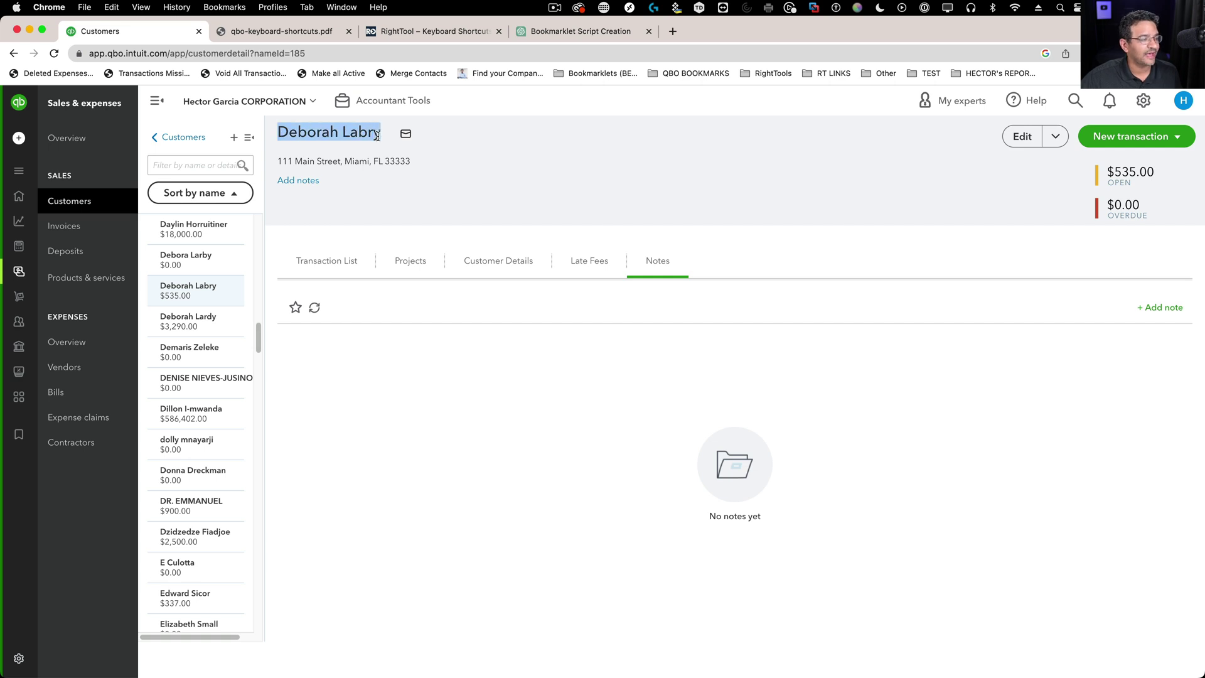
pyautogui.rightClick(359, 133)
pyautogui.click(483, 154)
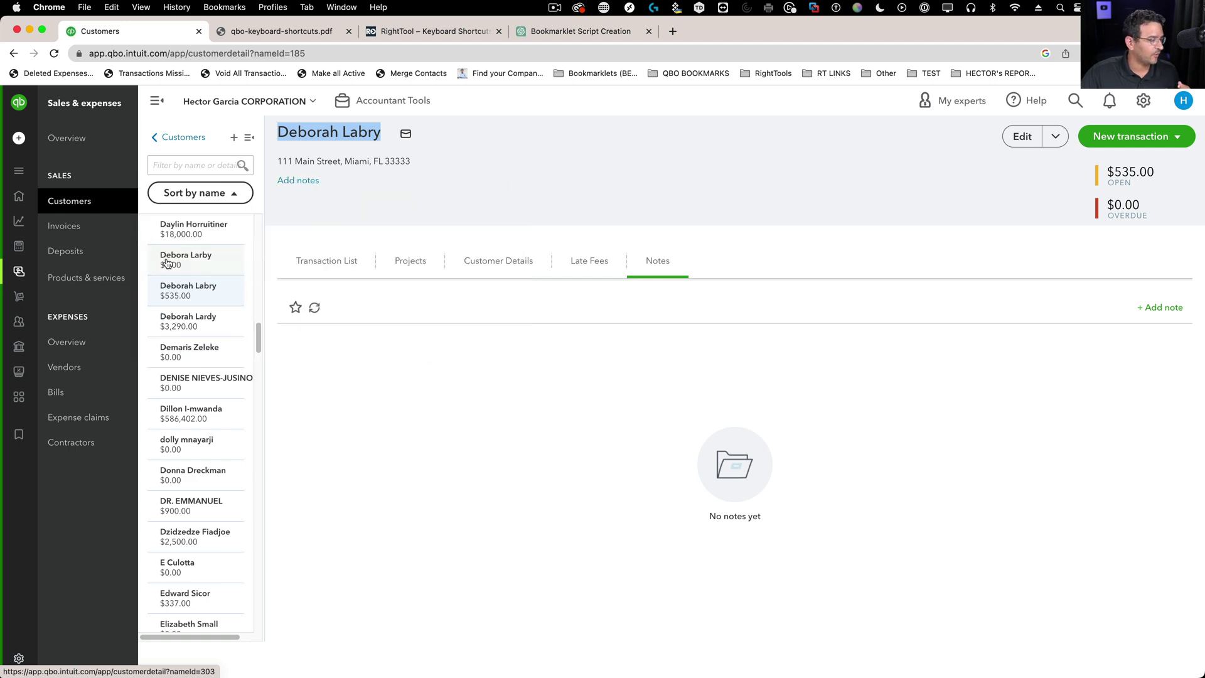
# - Open the $0.00 duplicate customer and replace its display name with the copied name
pyautogui.click(198, 262)
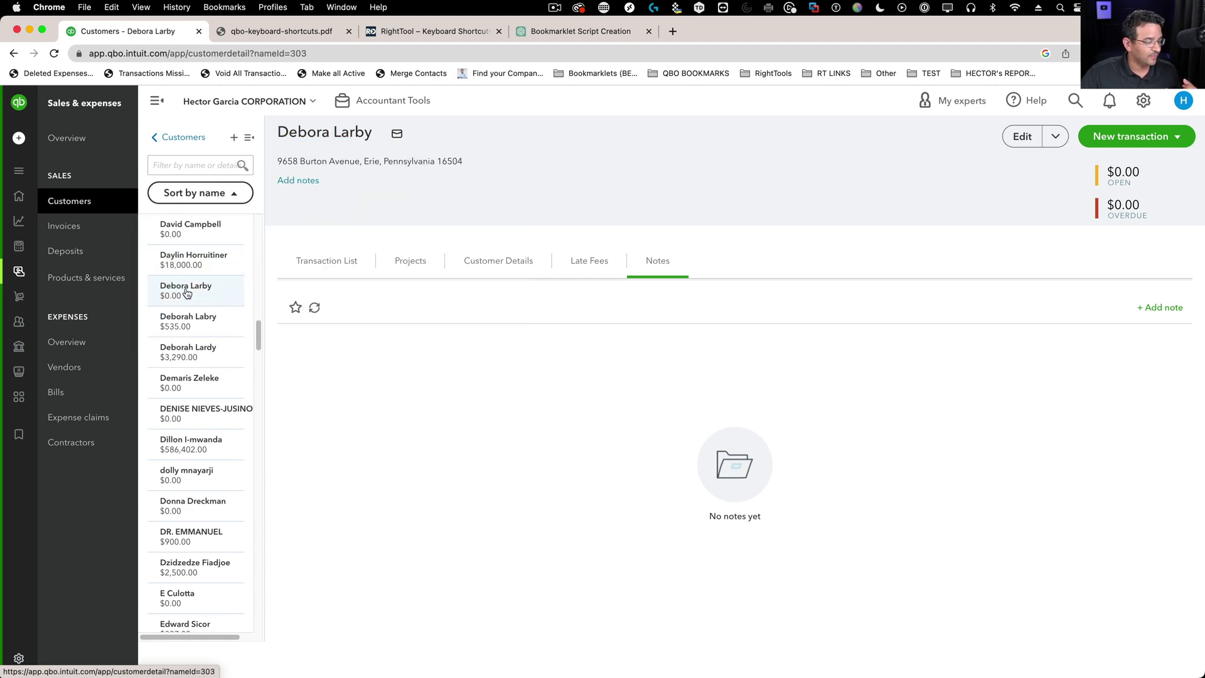
pyautogui.click(1033, 137)
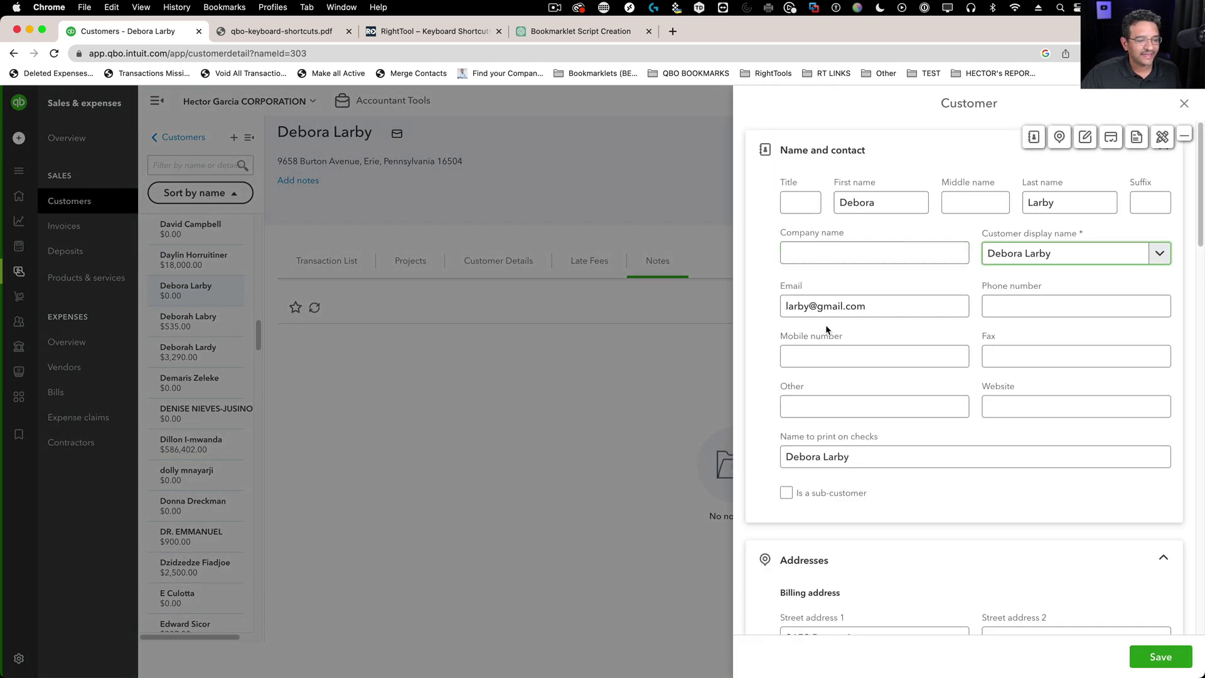
pyautogui.click(838, 361)
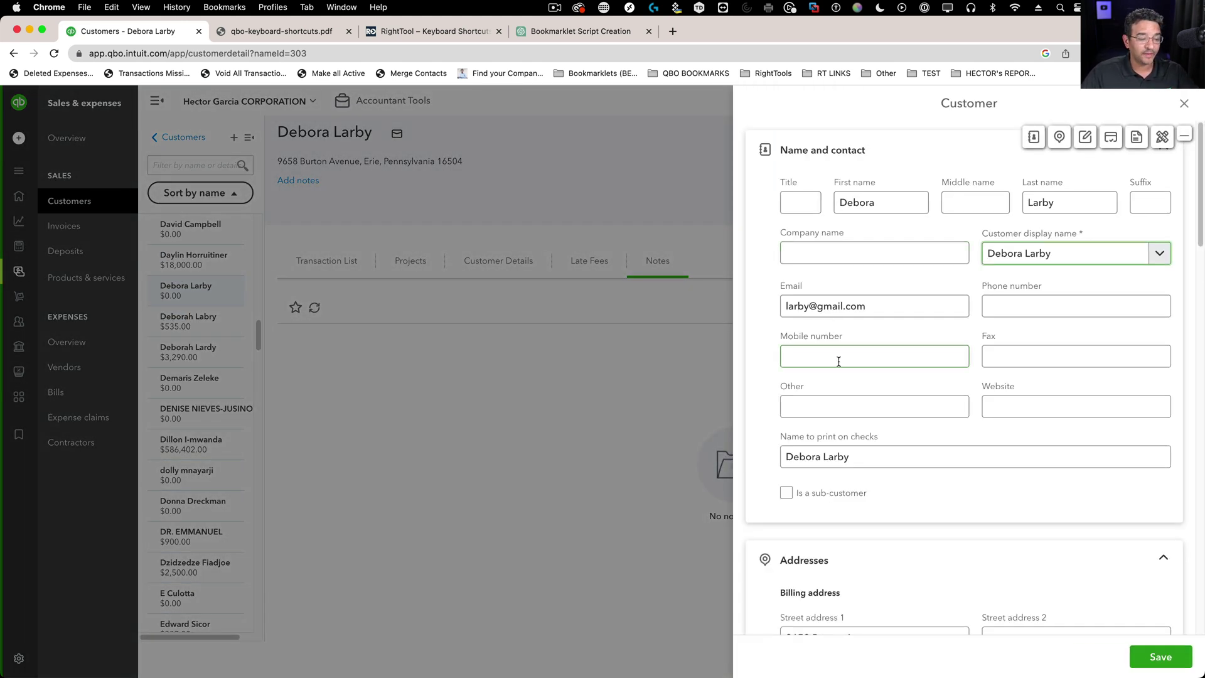
pyautogui.scroll(-5, 896, 384)
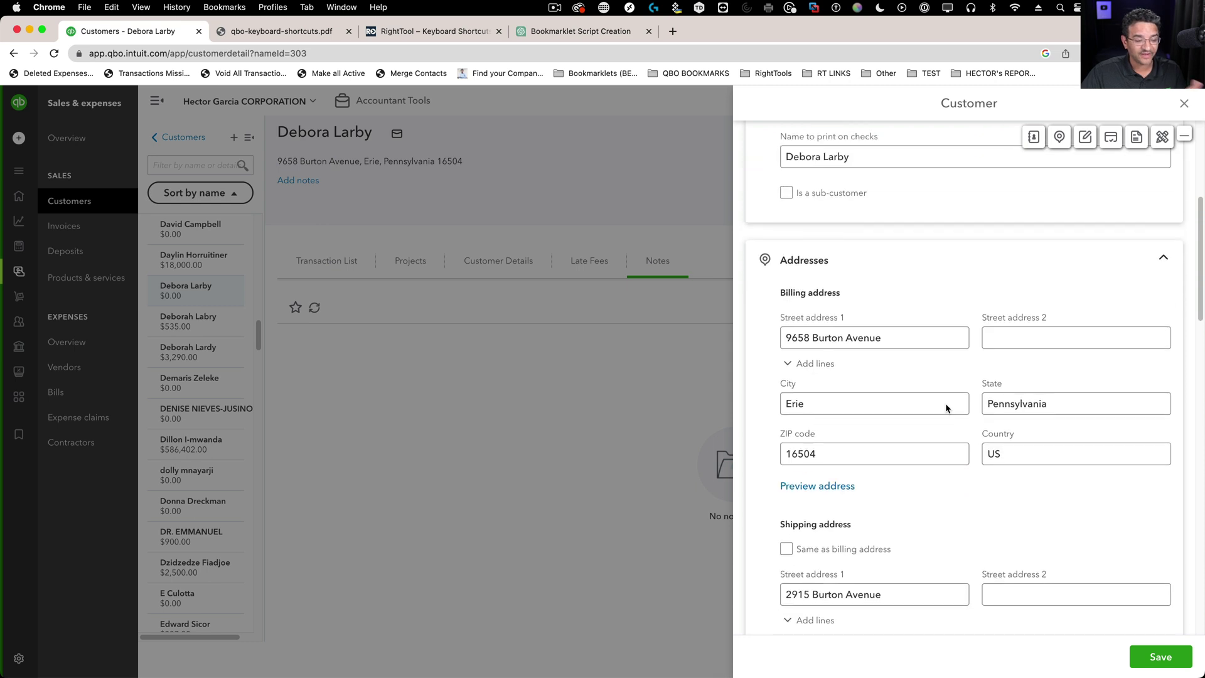
pyautogui.scroll(5, 945, 403)
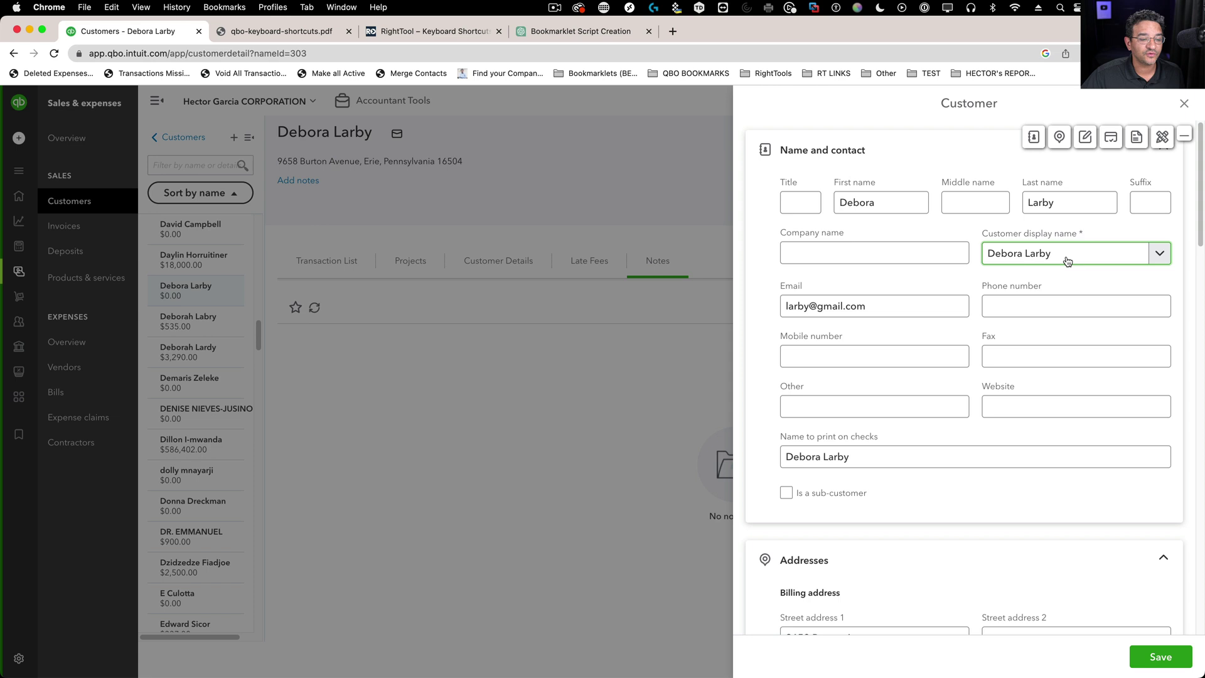
pyautogui.moveTo(1050, 259); pyautogui.dragTo(984, 255)
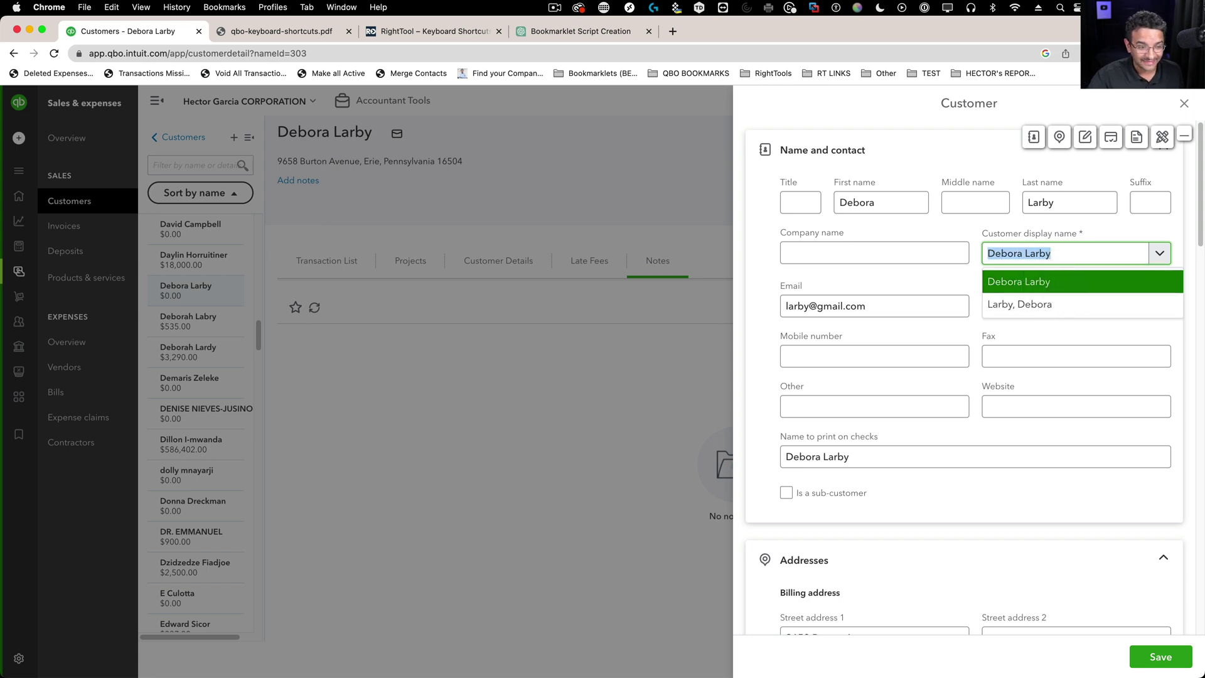
pyautogui.press('BackSpace')
pyautogui.rightClick(1011, 251)
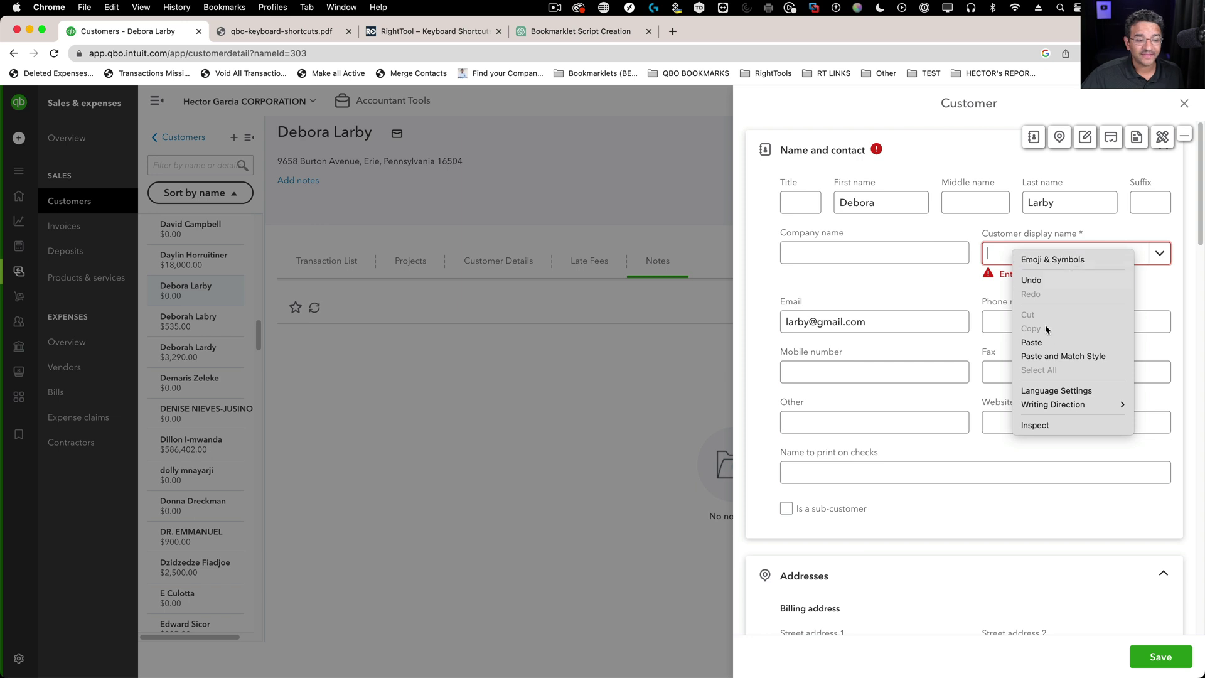
pyautogui.click(1030, 342)
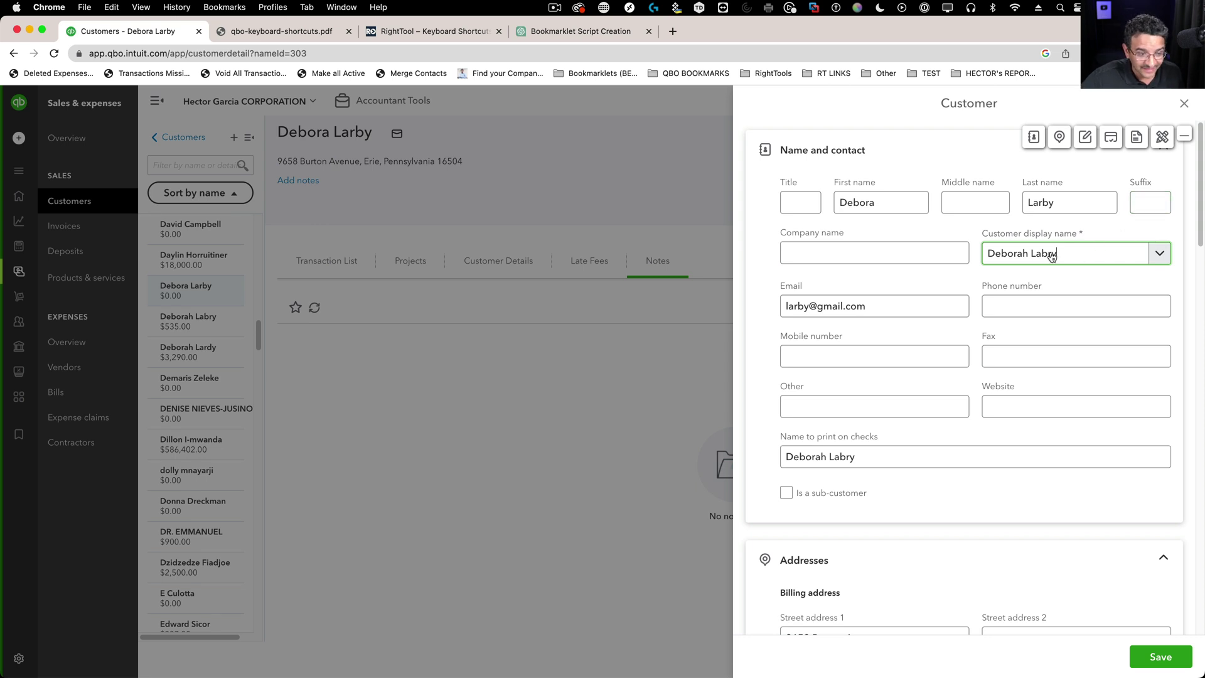
# - Save the renamed duplicate and confirm merging it into the $535.00 customer
pyautogui.tripleClick(1052, 255)
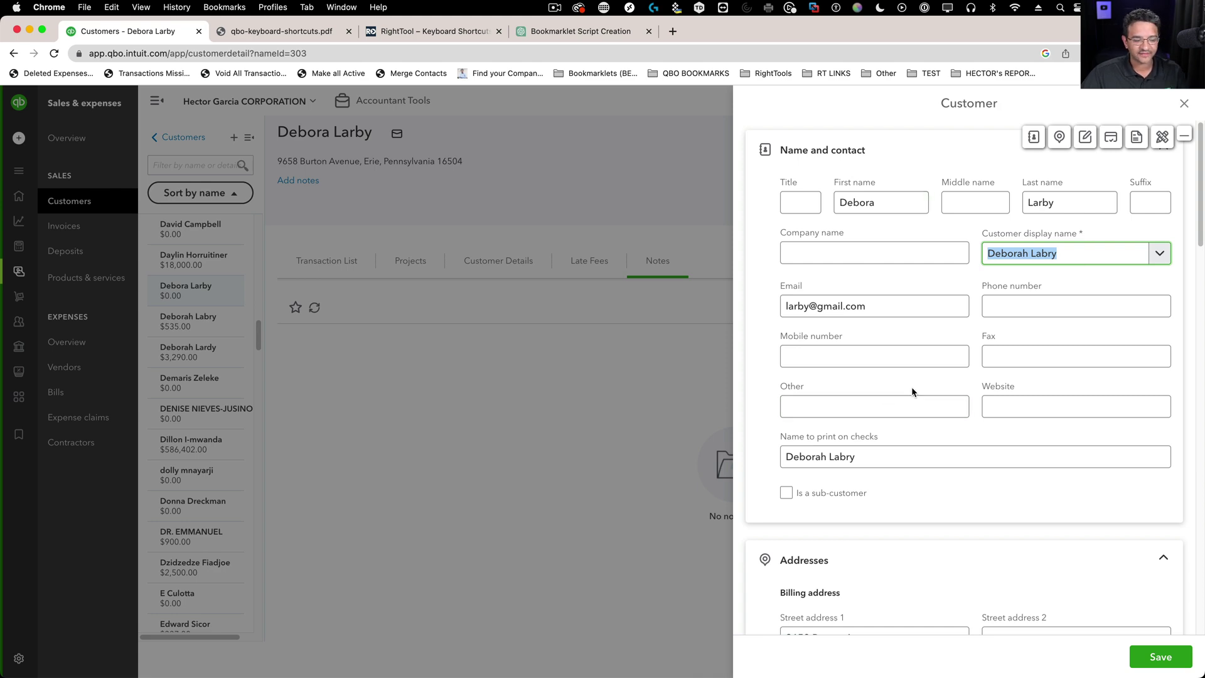
pyautogui.click(1166, 658)
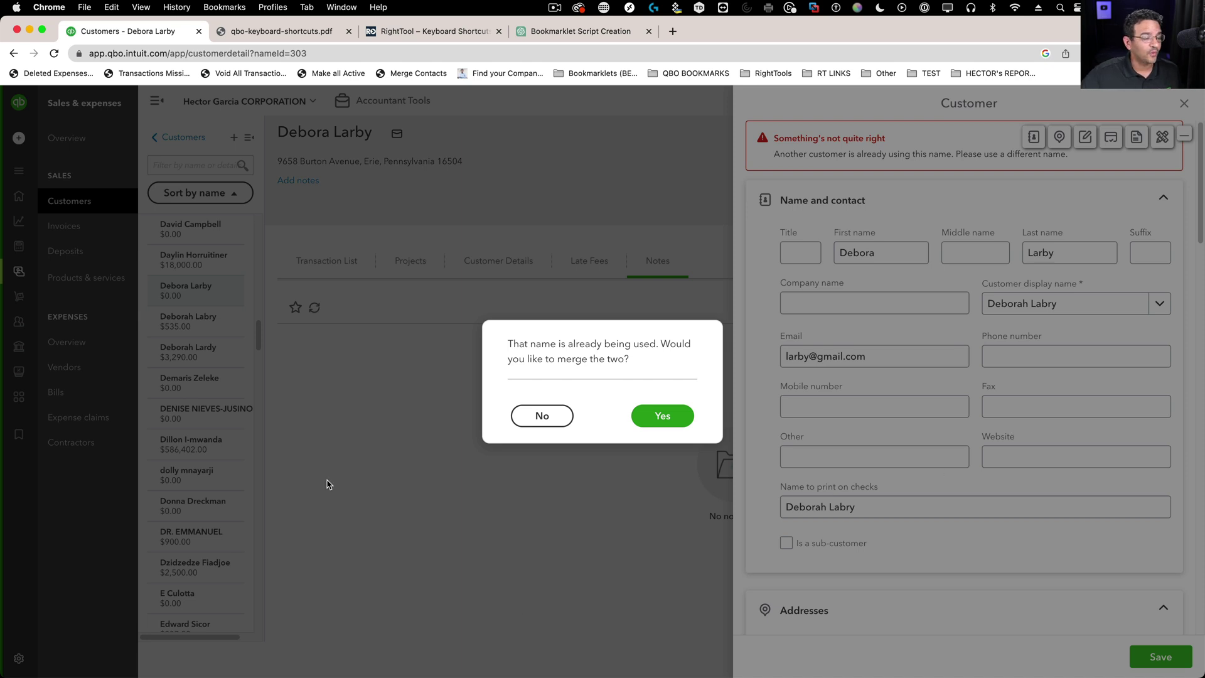
pyautogui.moveTo(520, 343); pyautogui.dragTo(676, 355)
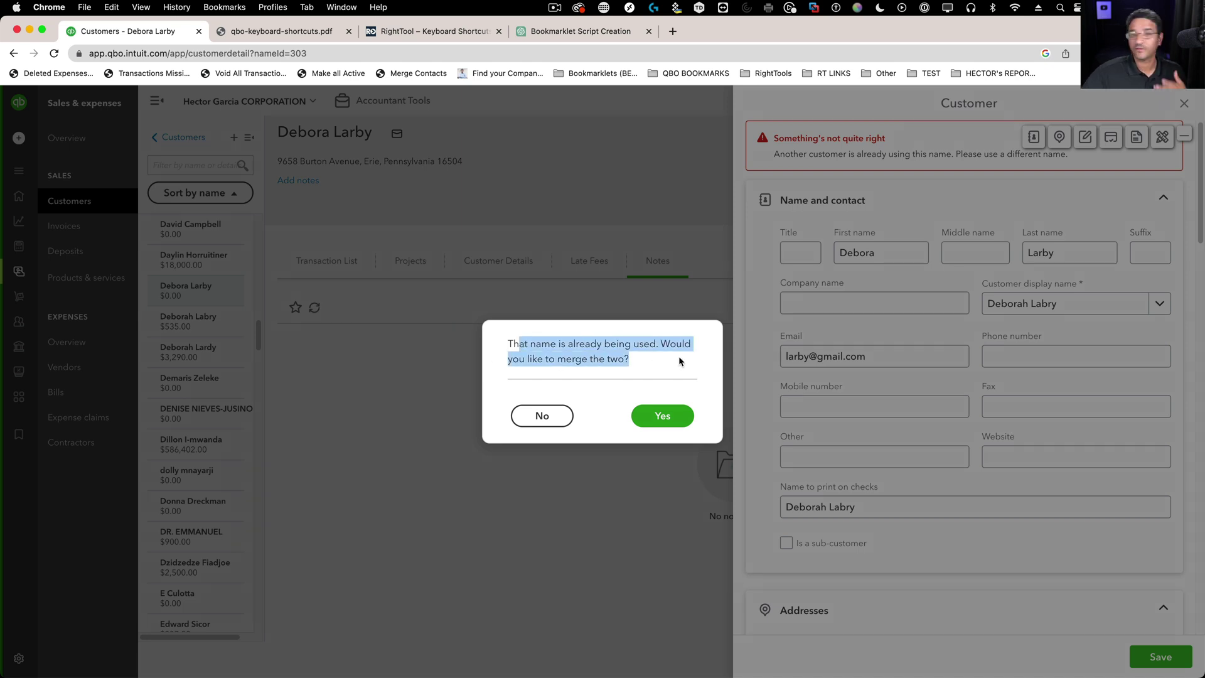
pyautogui.click(668, 419)
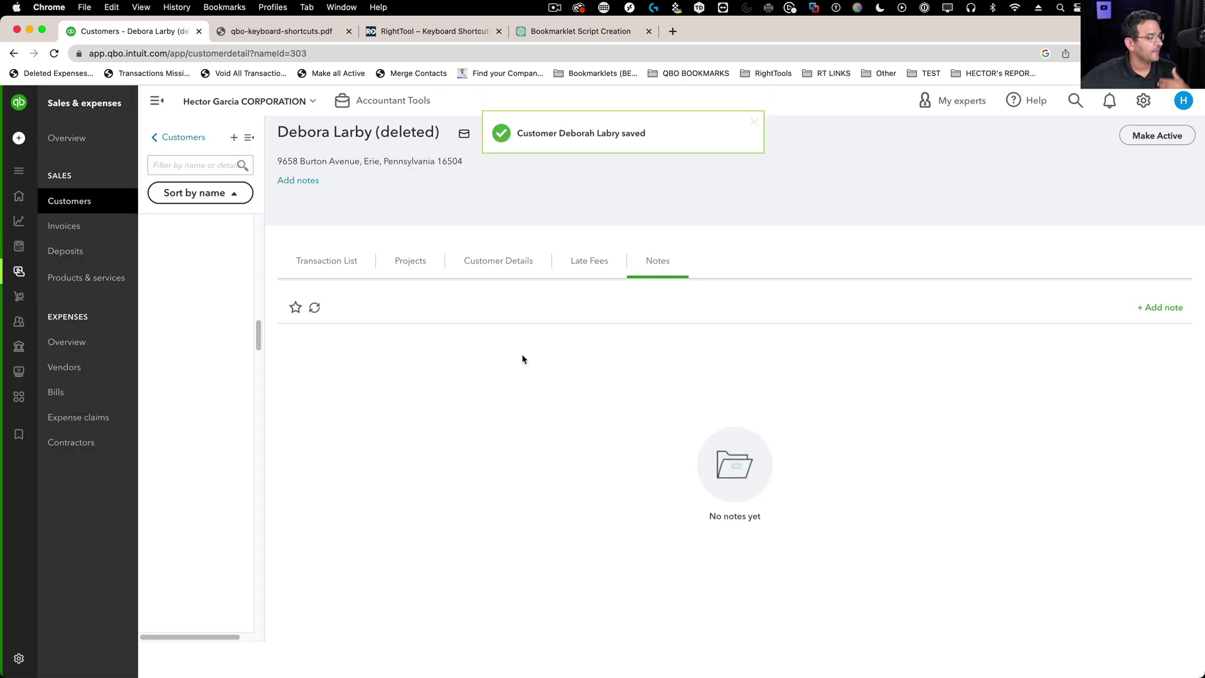
# - Return to the customer list and search it for 'deb'
pyautogui.click(176, 138)
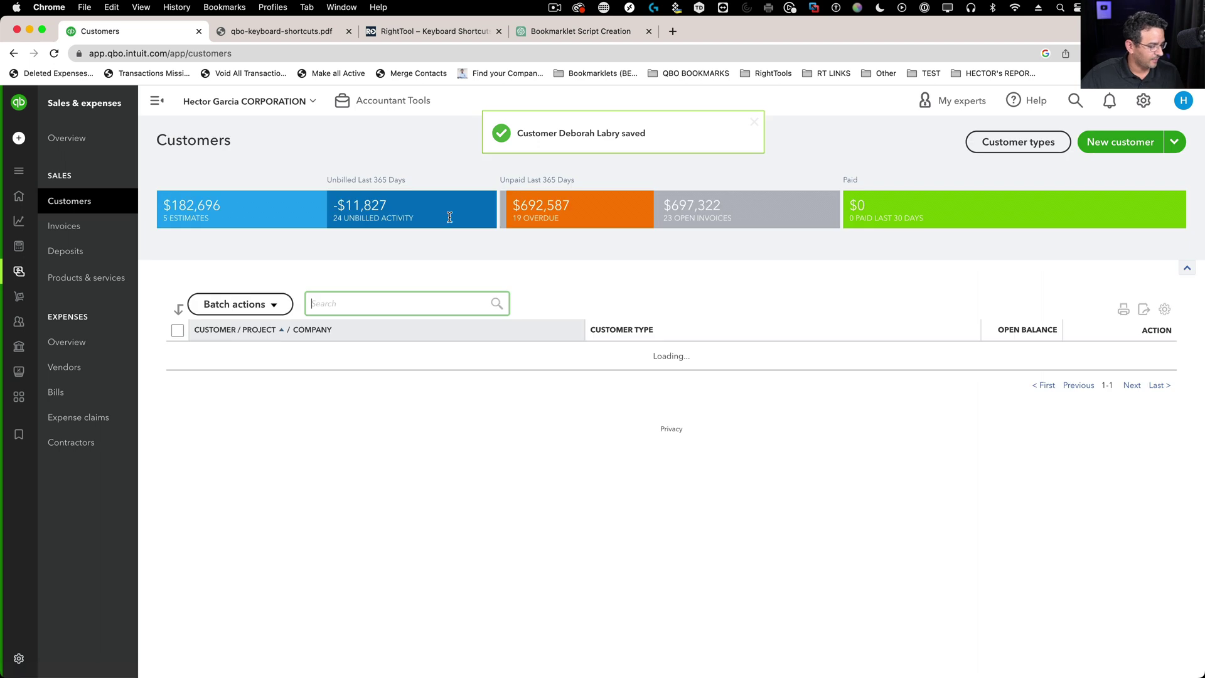
pyautogui.write('de')
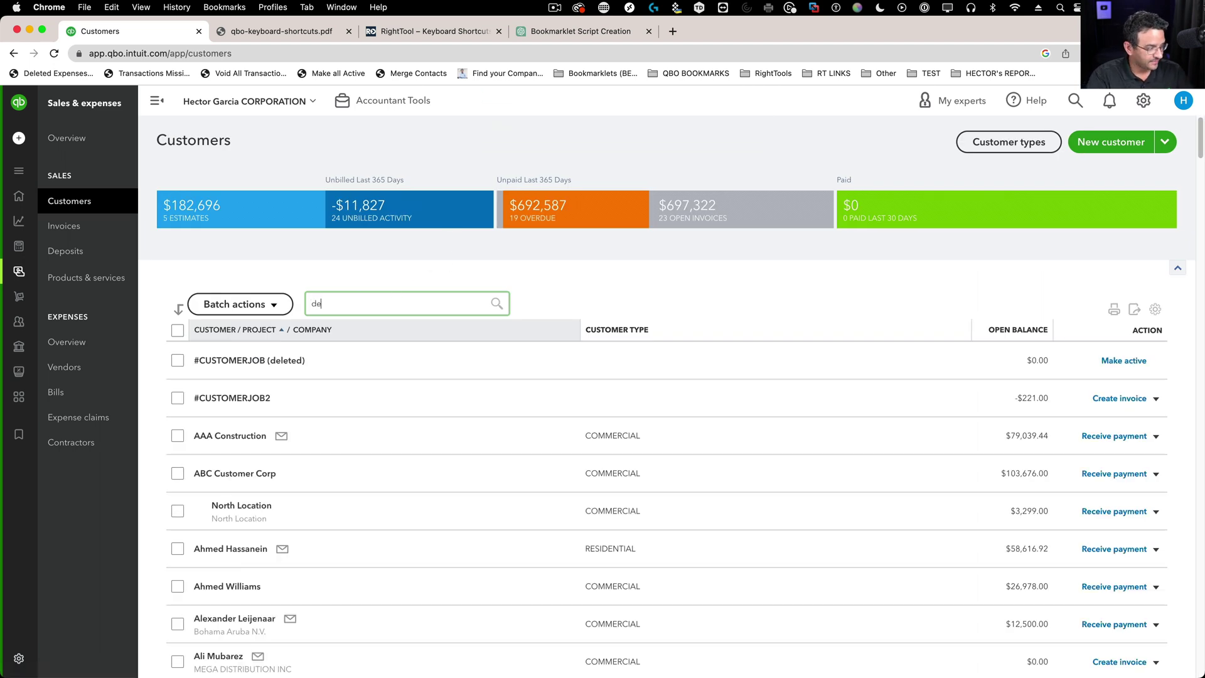
pyautogui.write('b')
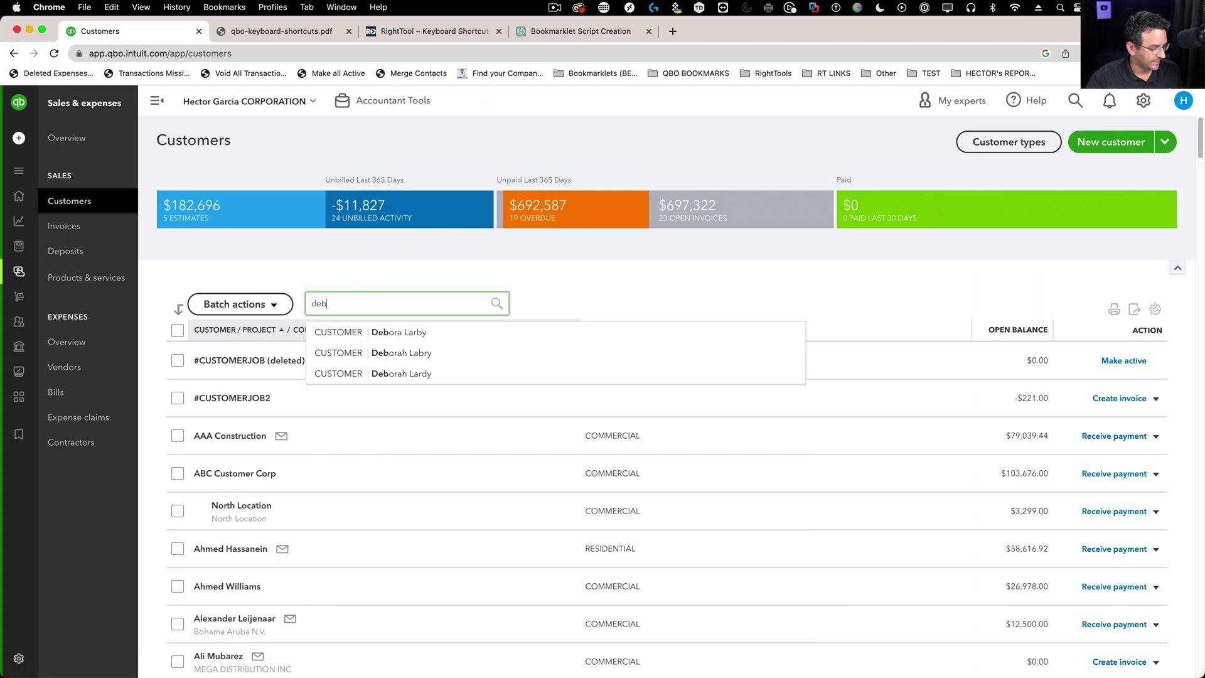
pyautogui.press('Return')
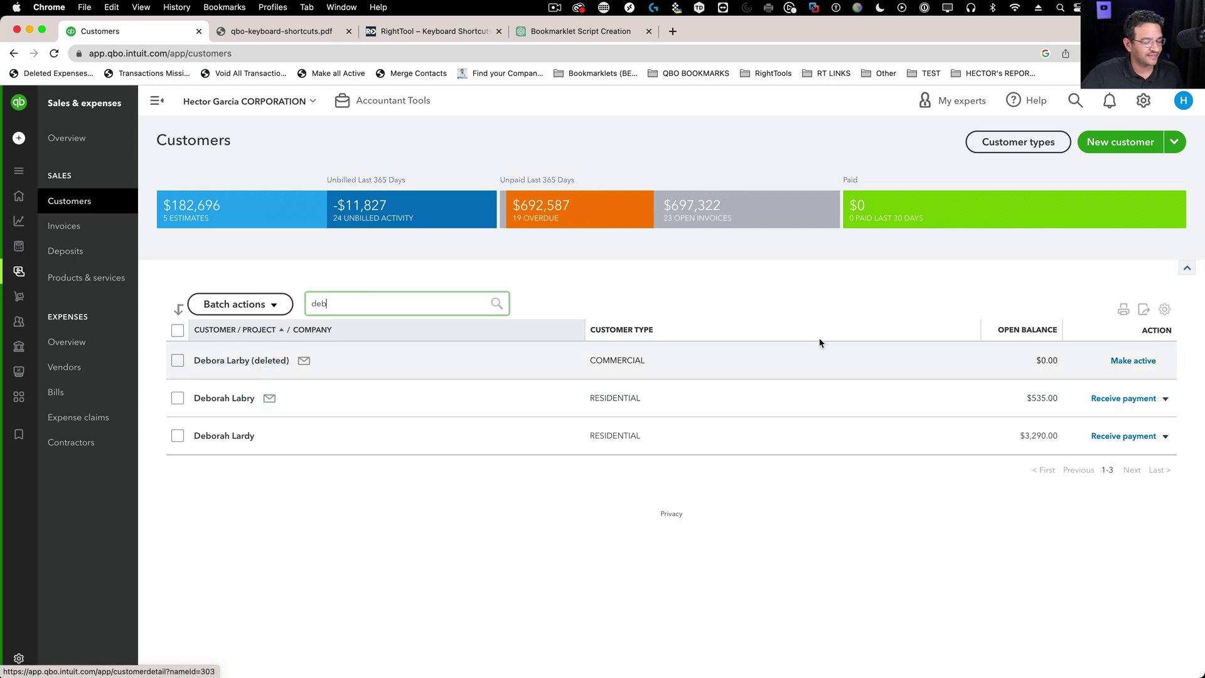
# - Turn off Include inactive, leaving the $535.00 and $3,290.00 Deb customers
pyautogui.click(1164, 308)
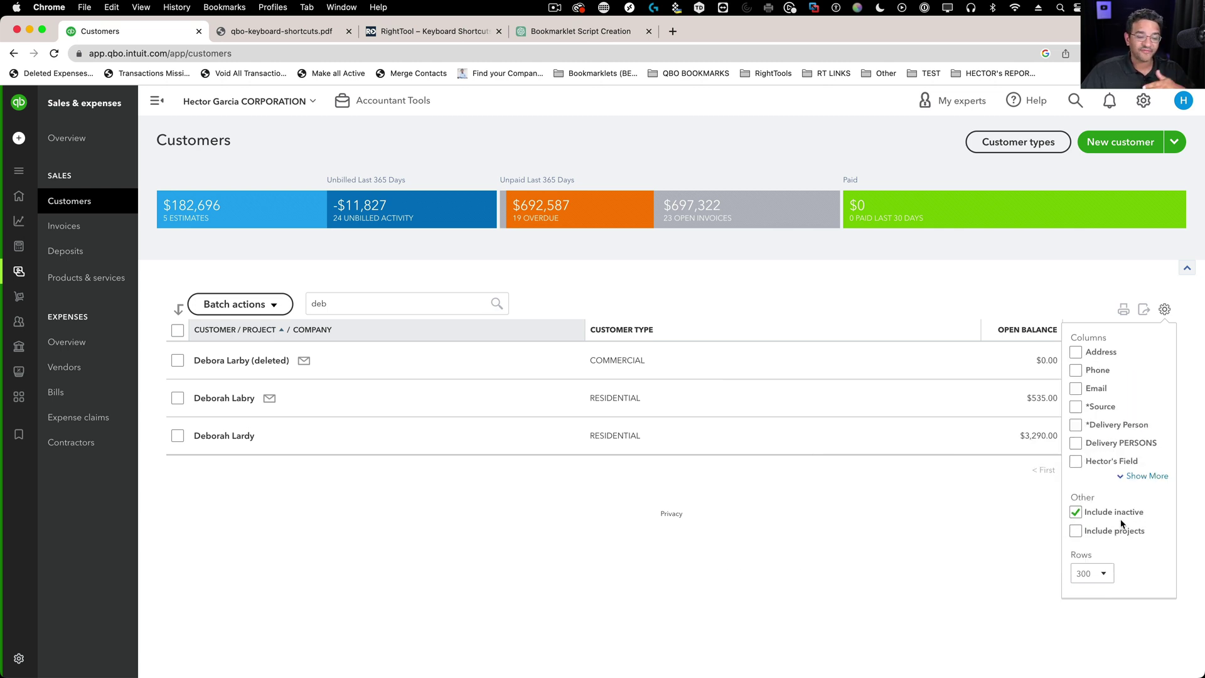
pyautogui.click(1074, 512)
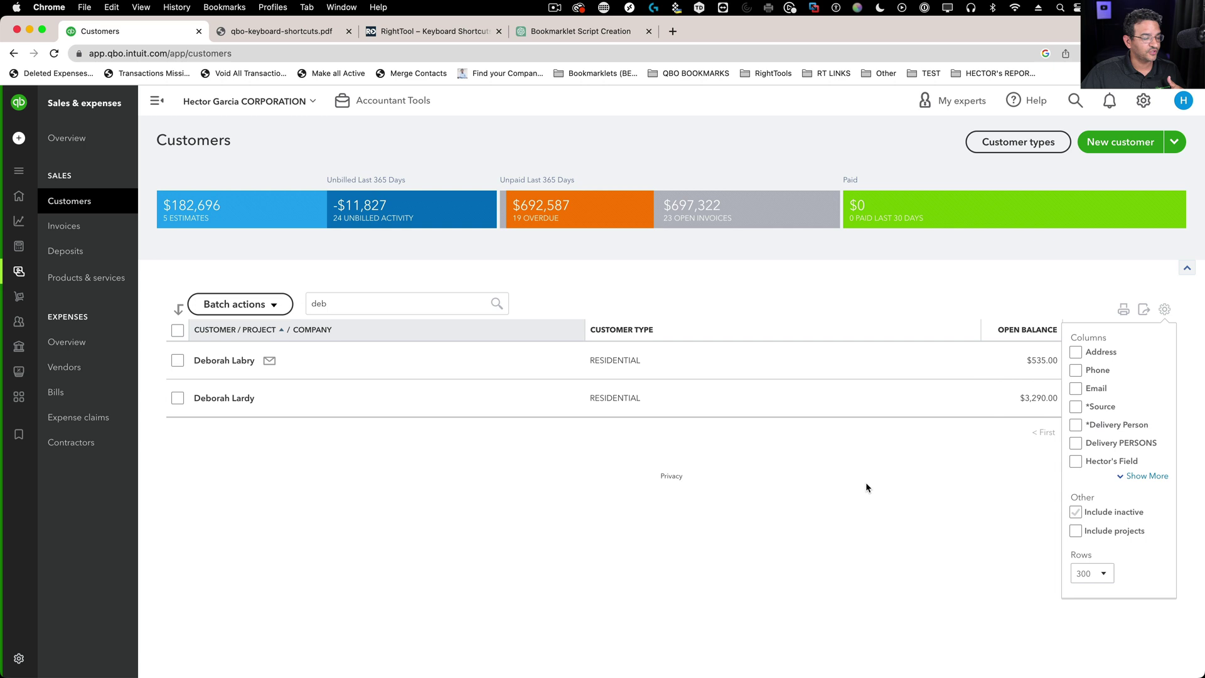
pyautogui.click(452, 310)
pyautogui.click(397, 306)
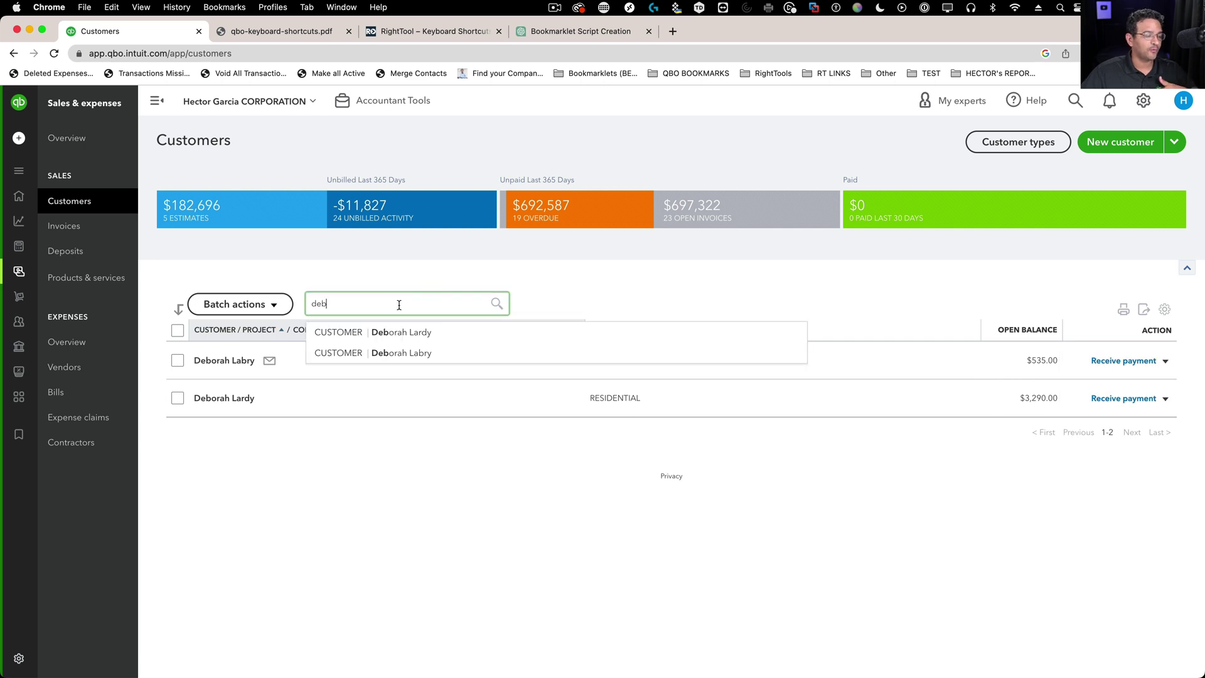
pyautogui.click(434, 276)
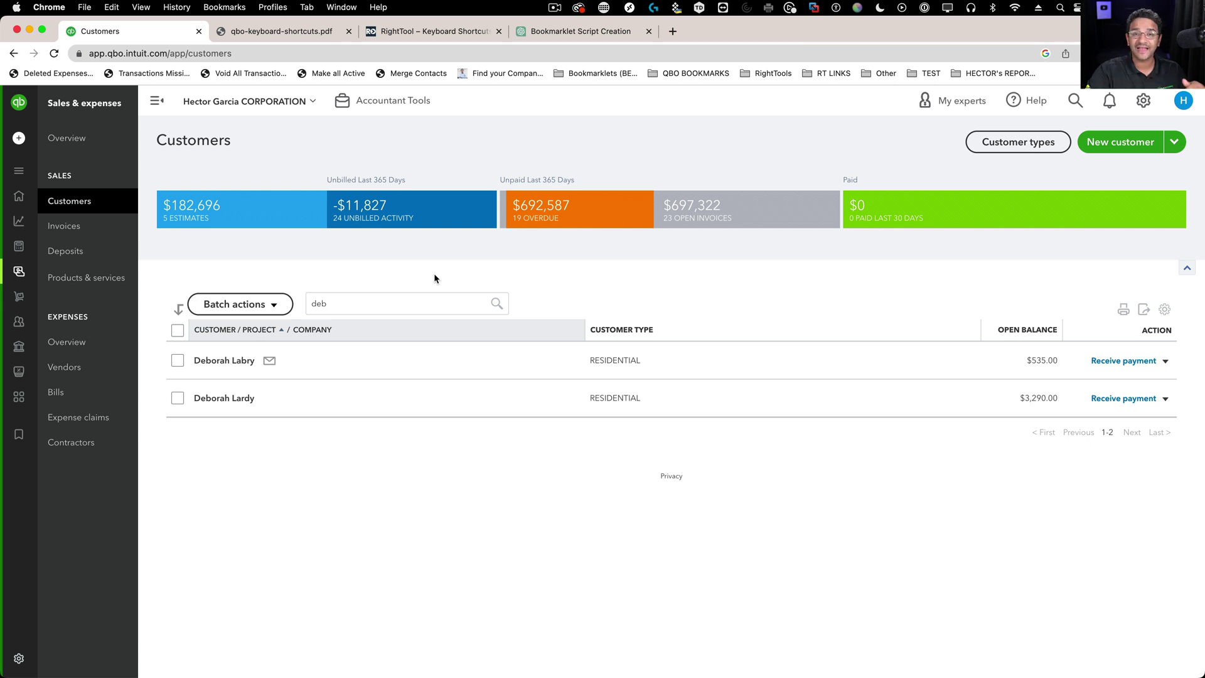
# - Switch to the Vendors list and open the #EMPLOYEE vendor's page
pyautogui.click(1165, 308)
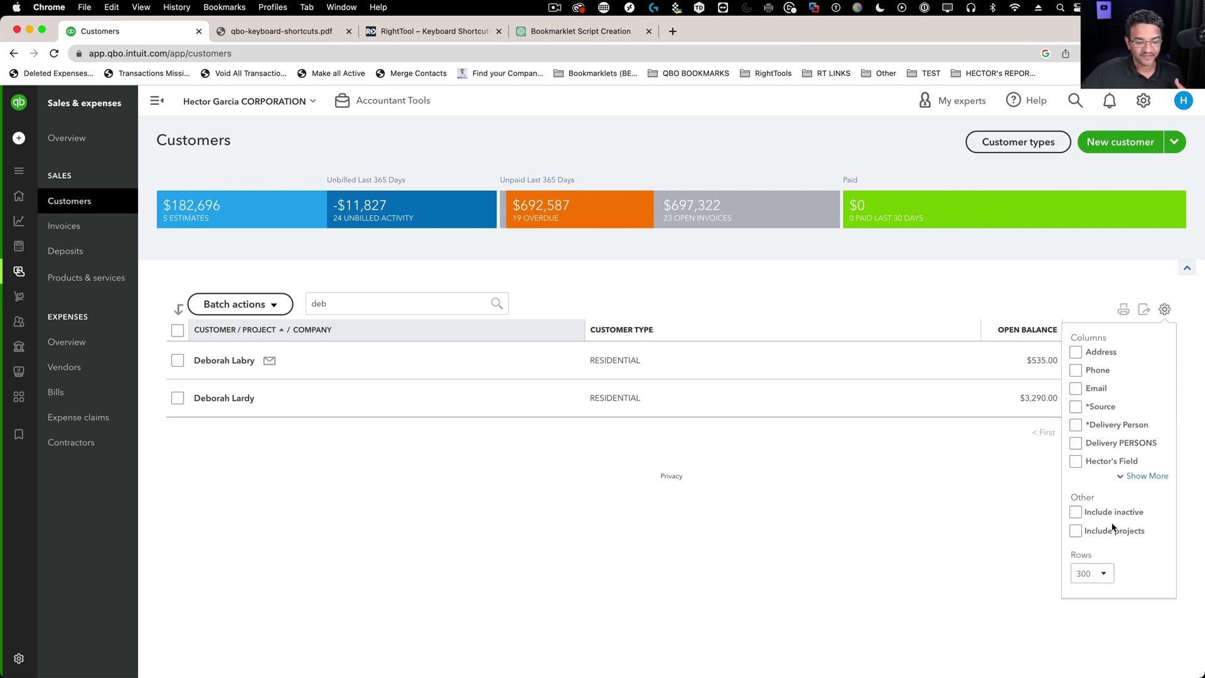
pyautogui.click(1165, 309)
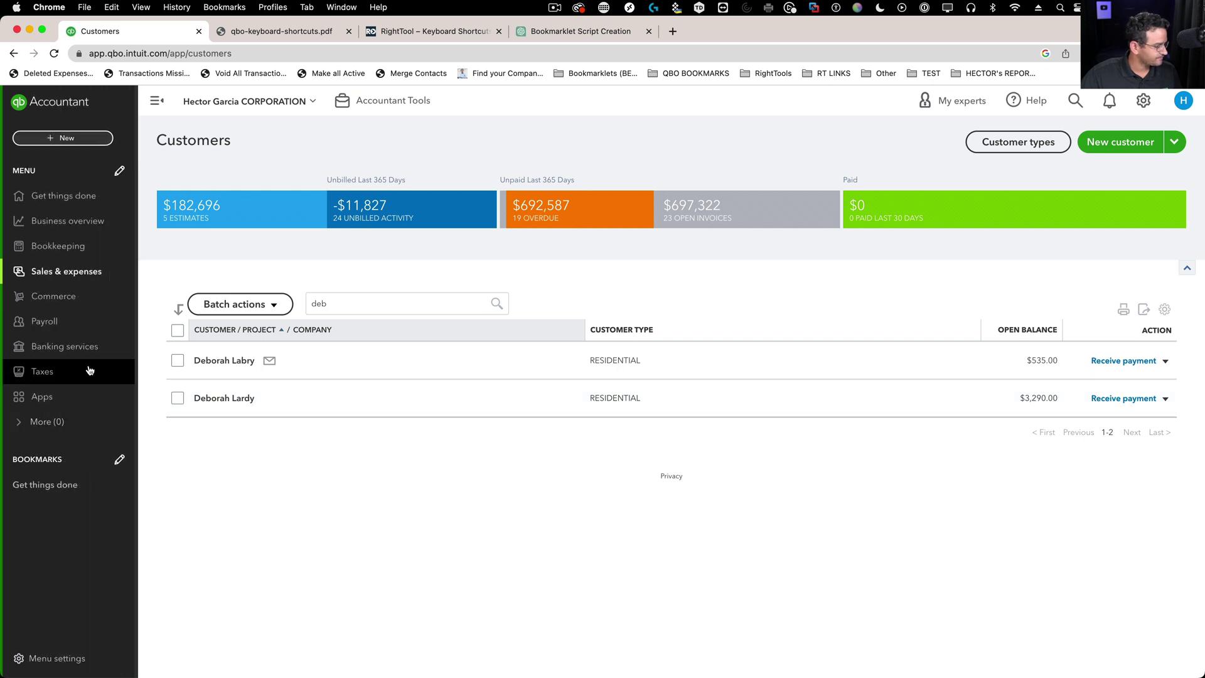
pyautogui.click(81, 368)
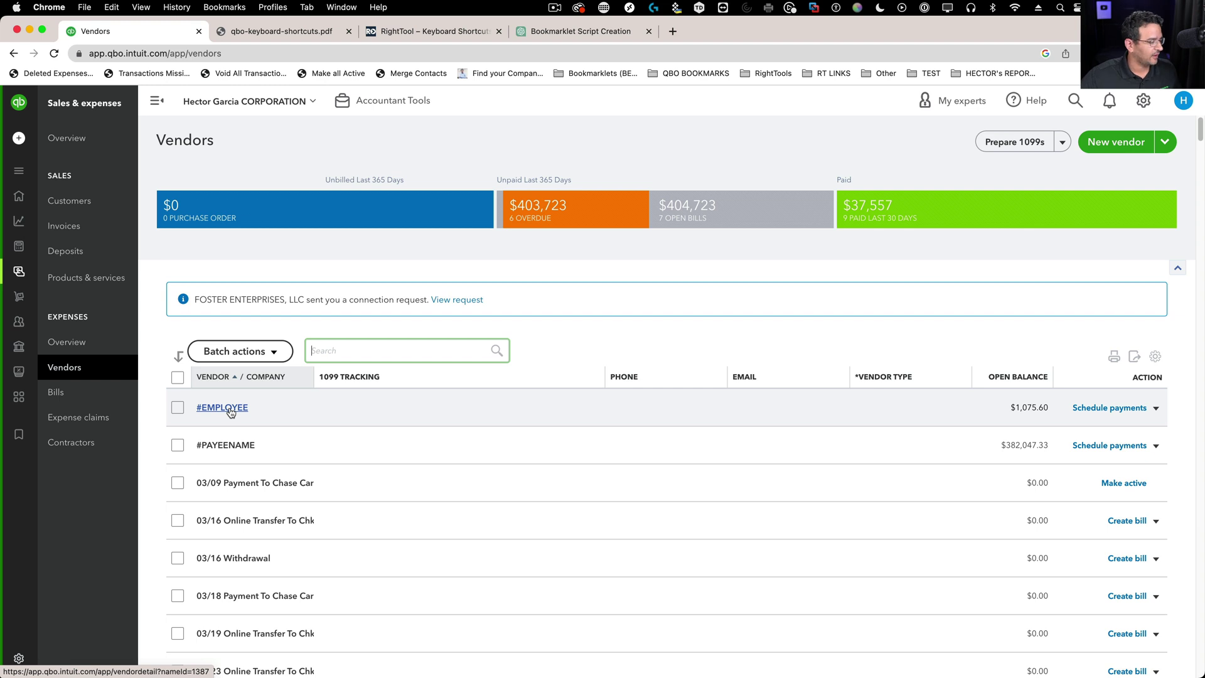
pyautogui.click(223, 408)
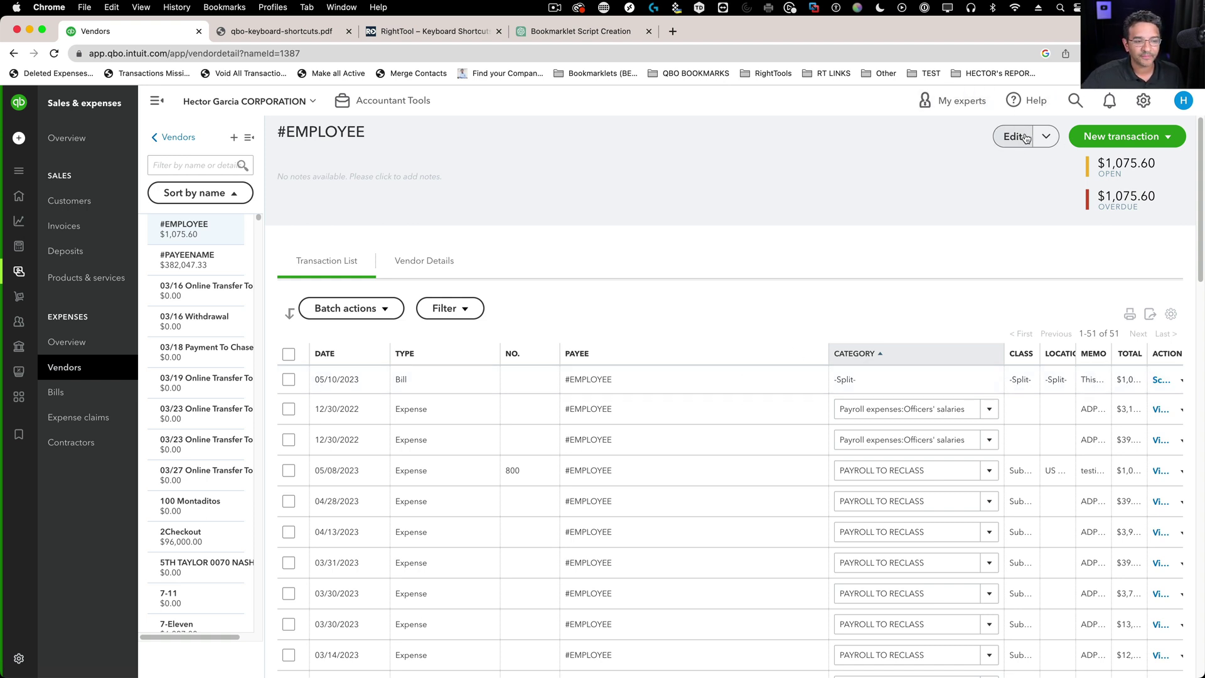
# - Start Merge contacts and set the merge-from contact to the $3,290.00 Deb customer
pyautogui.click(1046, 138)
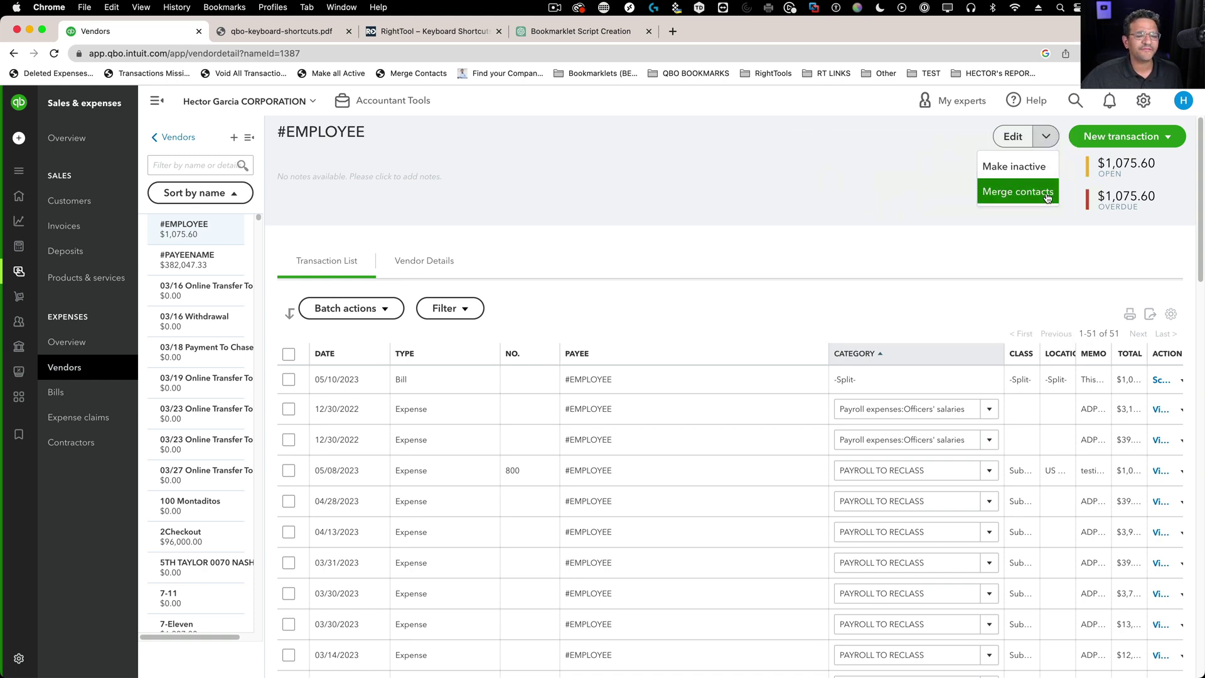
pyautogui.click(1046, 193)
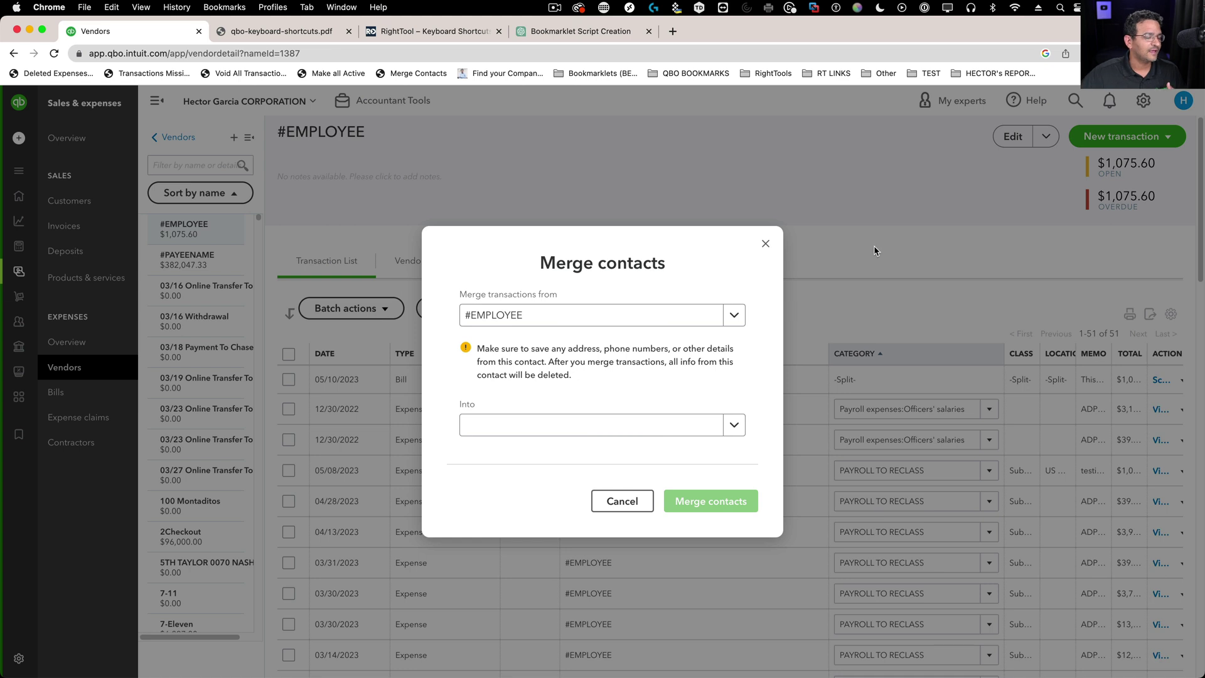
pyautogui.moveTo(533, 317); pyautogui.dragTo(464, 319)
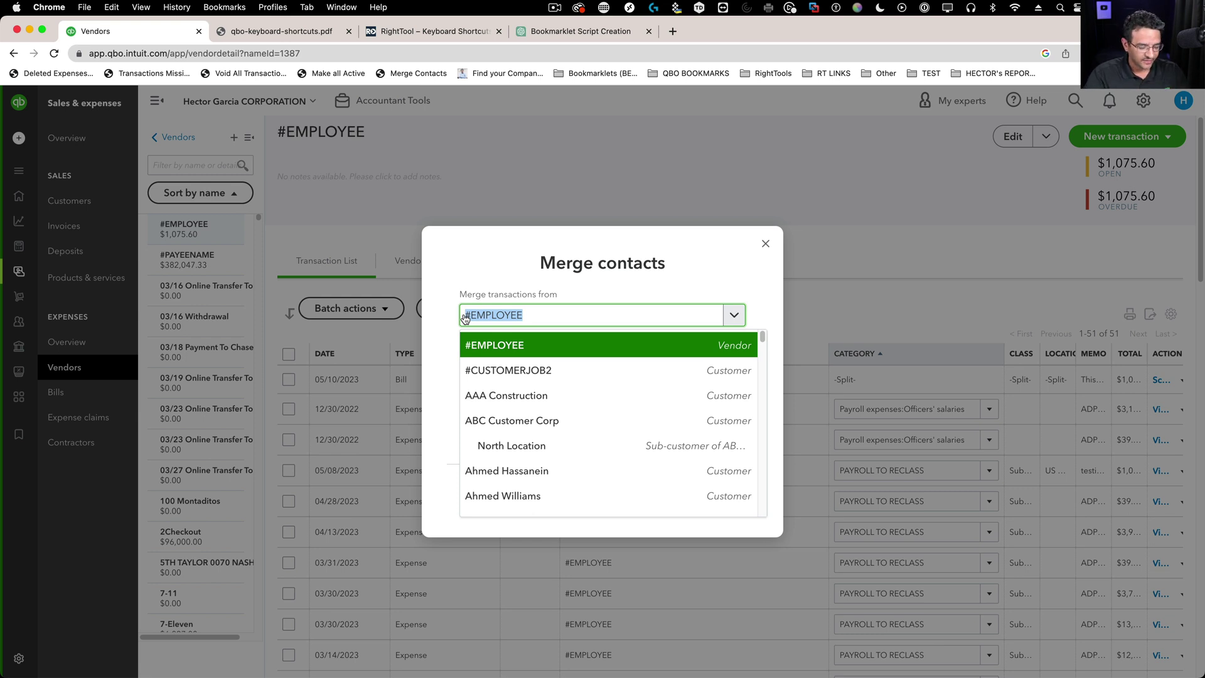
pyautogui.write('deb')
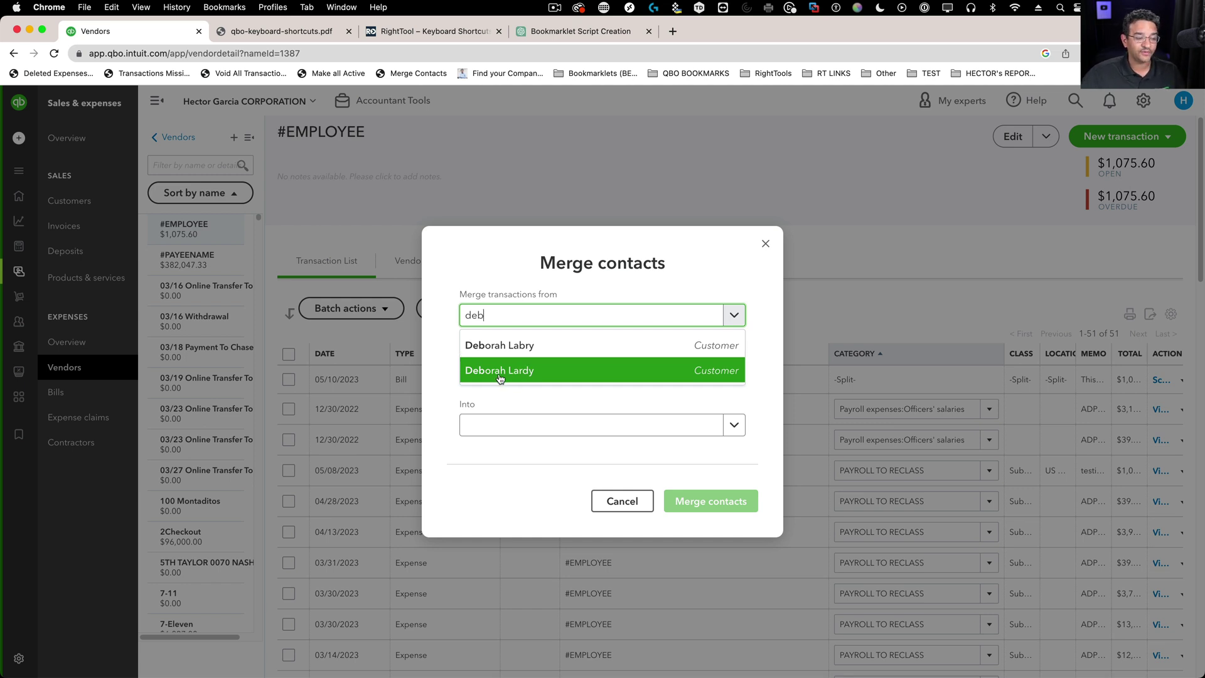
pyautogui.click(500, 377)
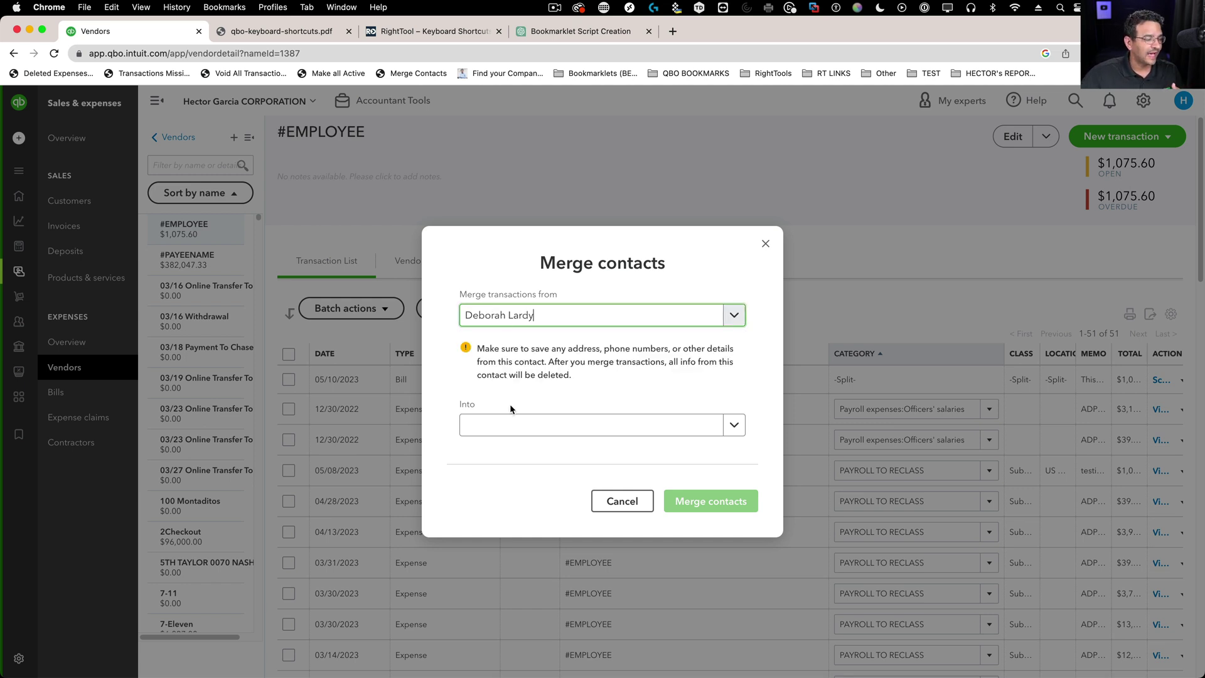
# - Set the merge target to the $535.00 Deb customer and run the merge
pyautogui.click(504, 429)
pyautogui.write('debo')
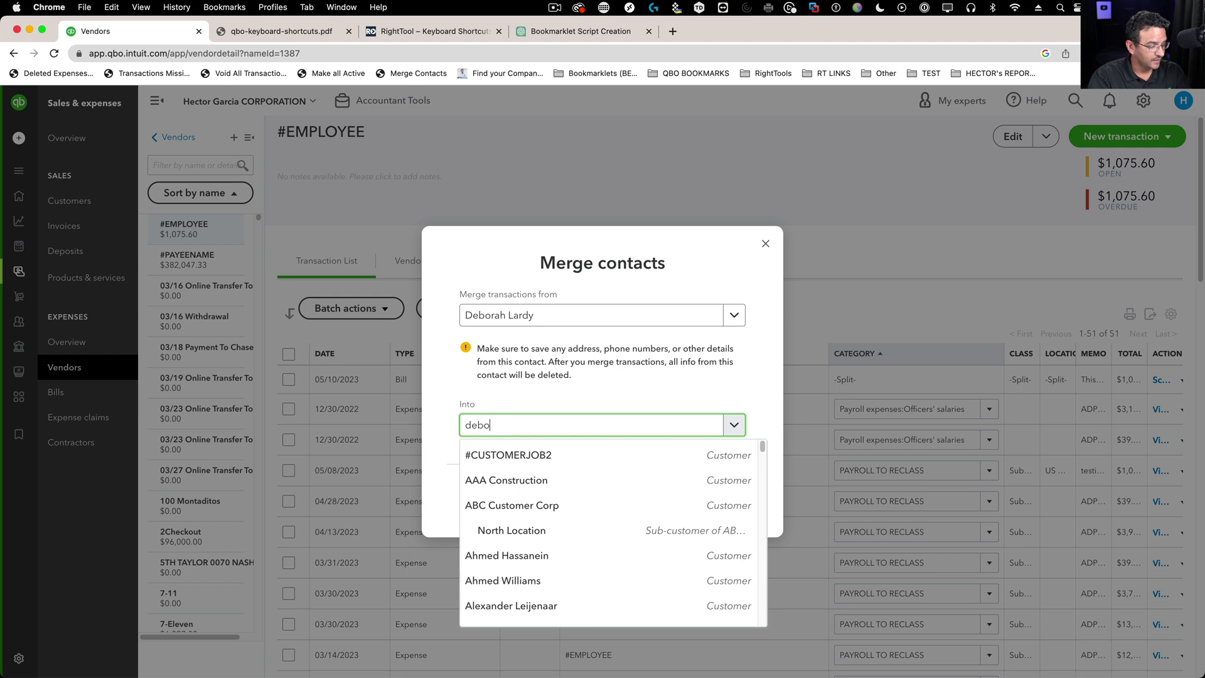
pyautogui.click(534, 461)
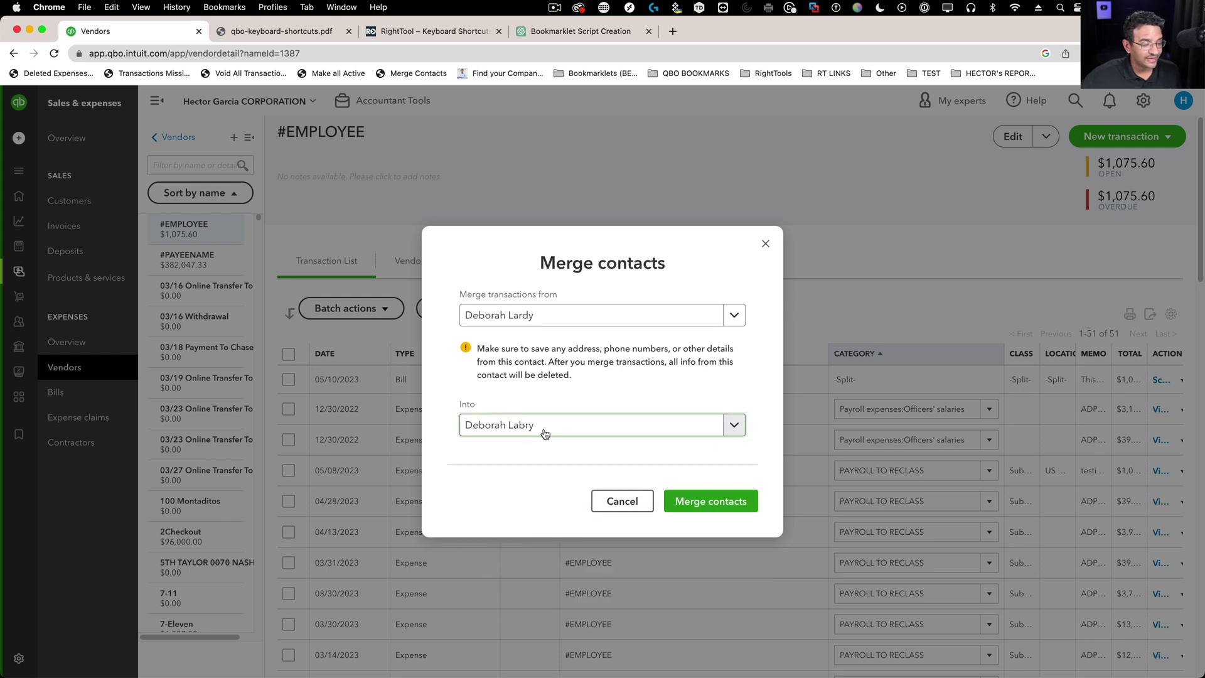
pyautogui.moveTo(544, 430); pyautogui.dragTo(460, 426)
pyautogui.press('BackSpace')
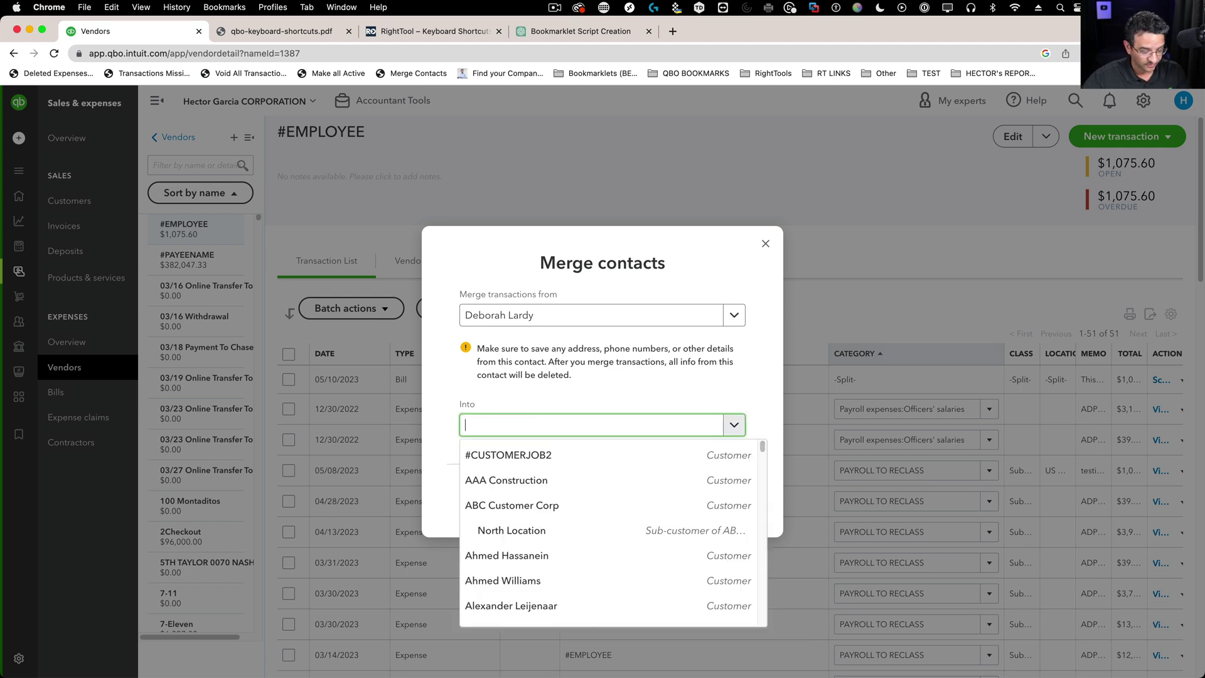
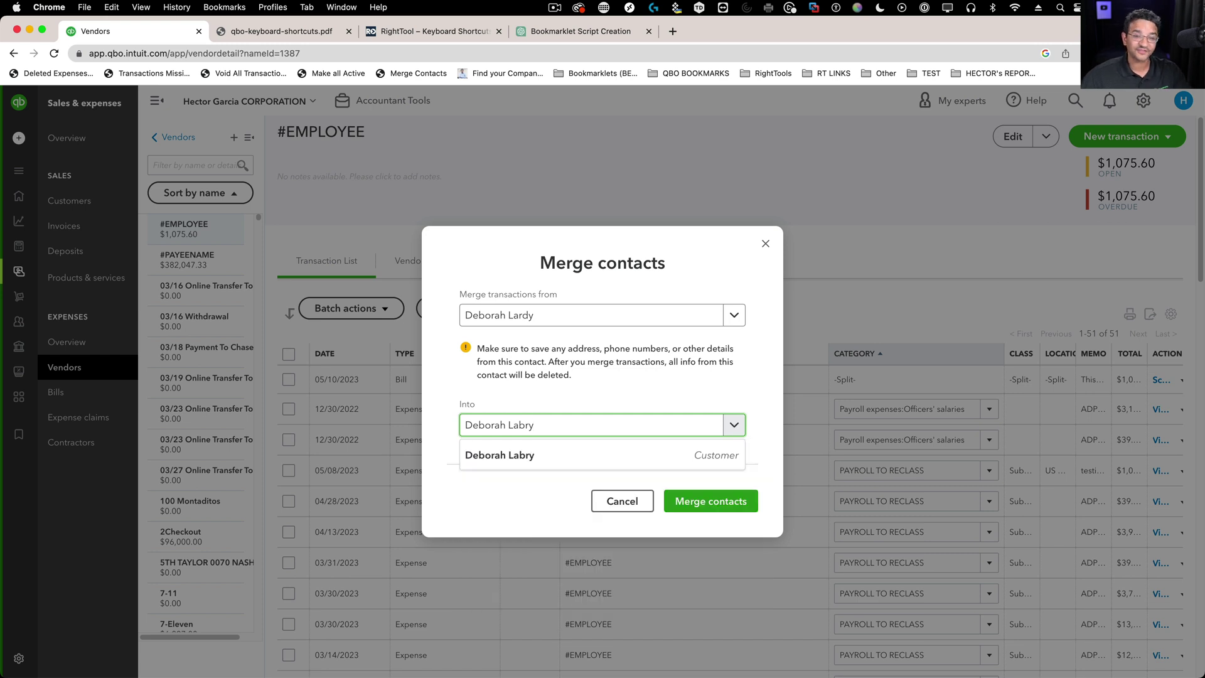
pyautogui.click(507, 450)
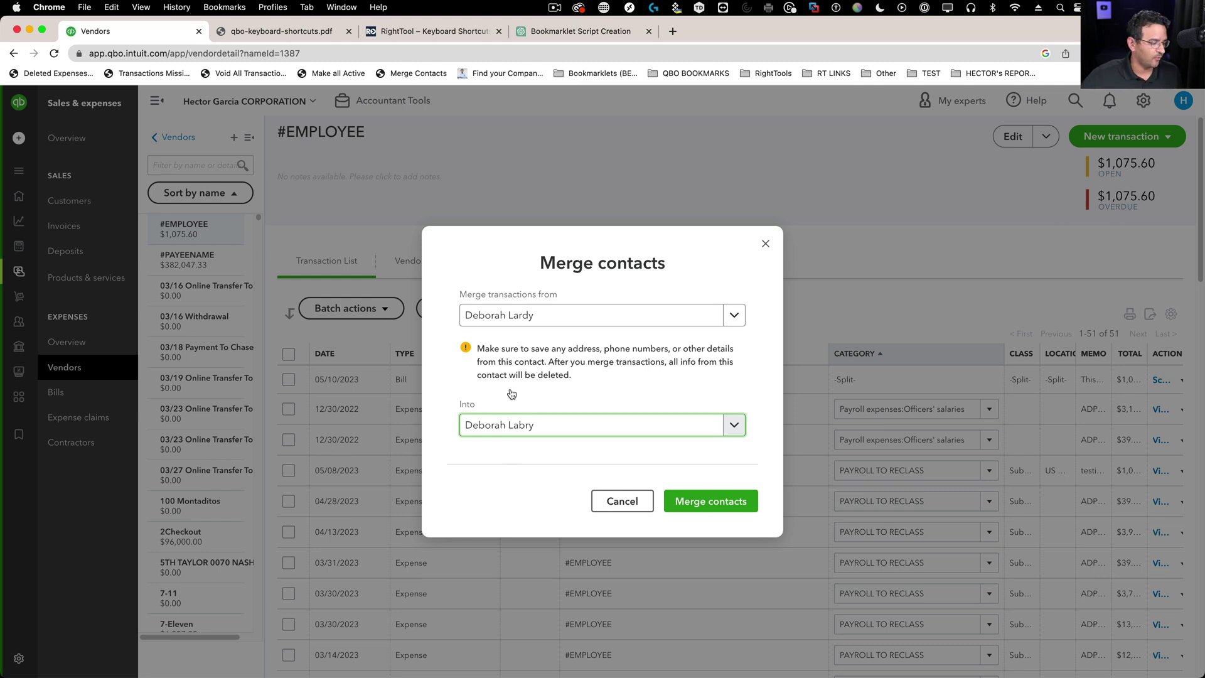
pyautogui.moveTo(478, 349); pyautogui.dragTo(661, 372)
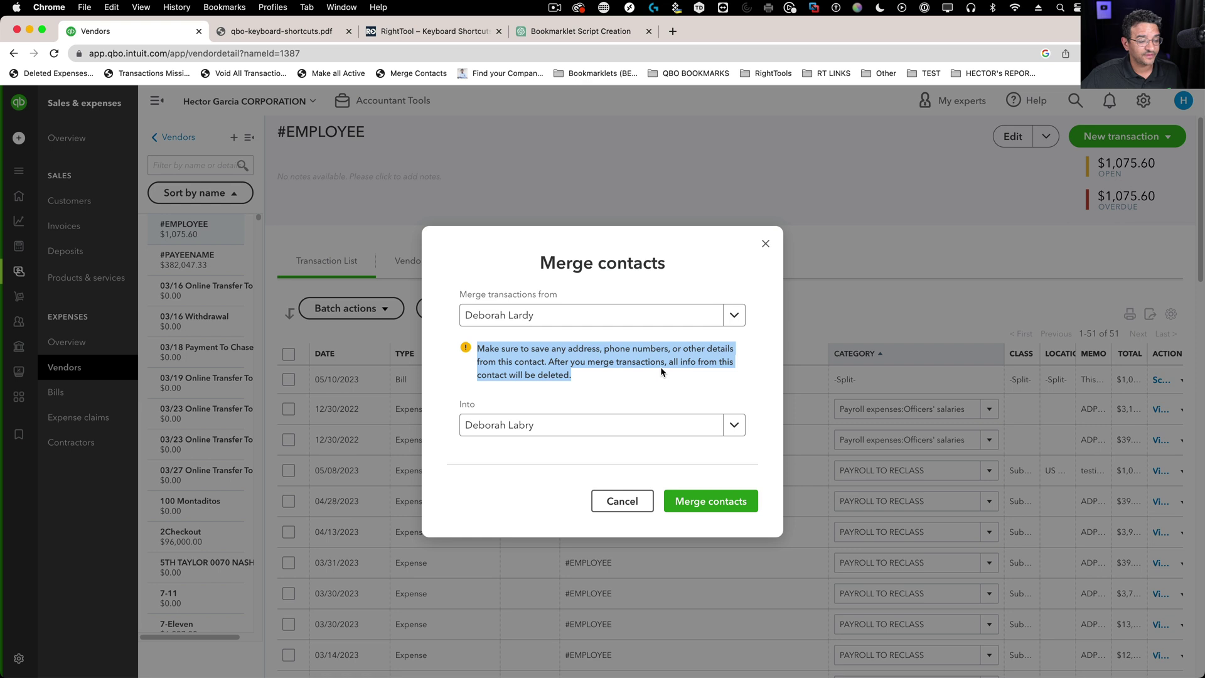
pyautogui.click(579, 359)
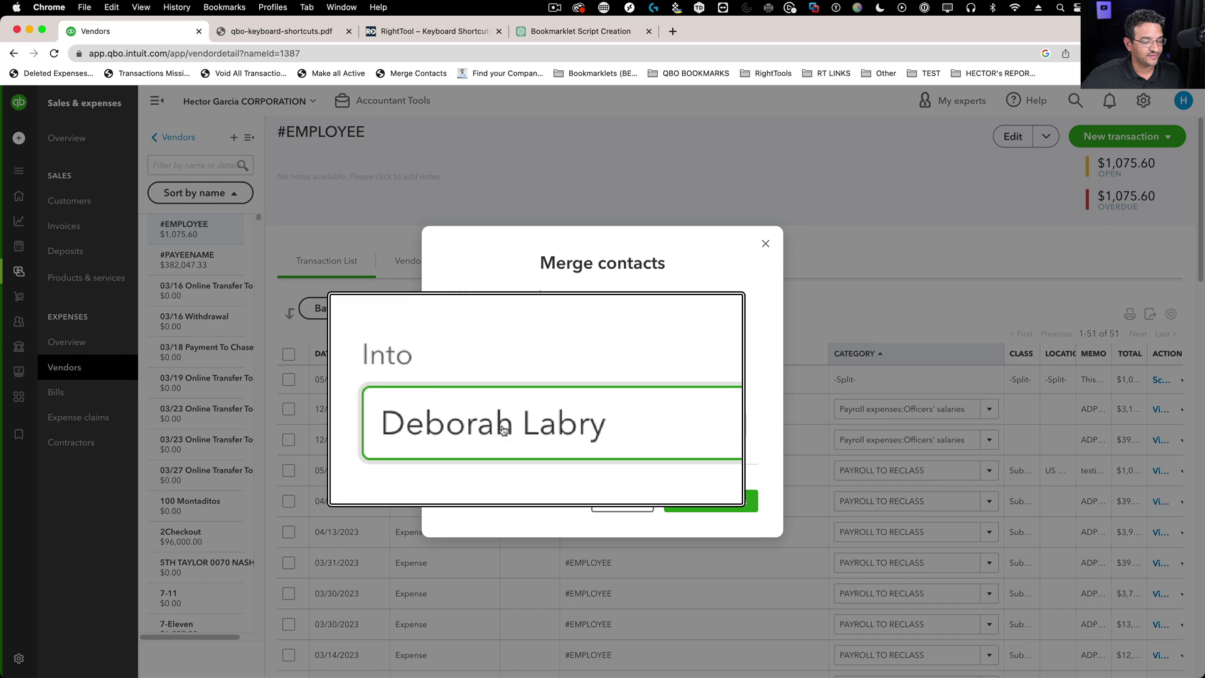
pyautogui.click(722, 502)
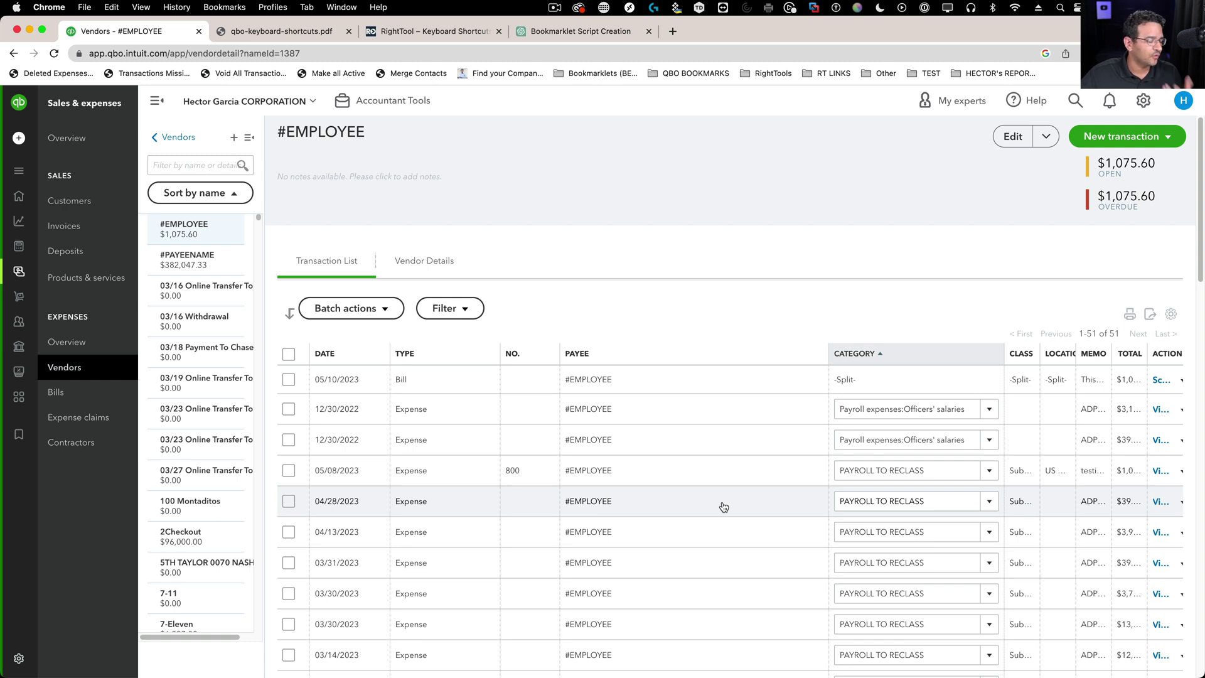
# - Filter the vendor list by '7-' and open the 7-11 vendor record
pyautogui.click(171, 164)
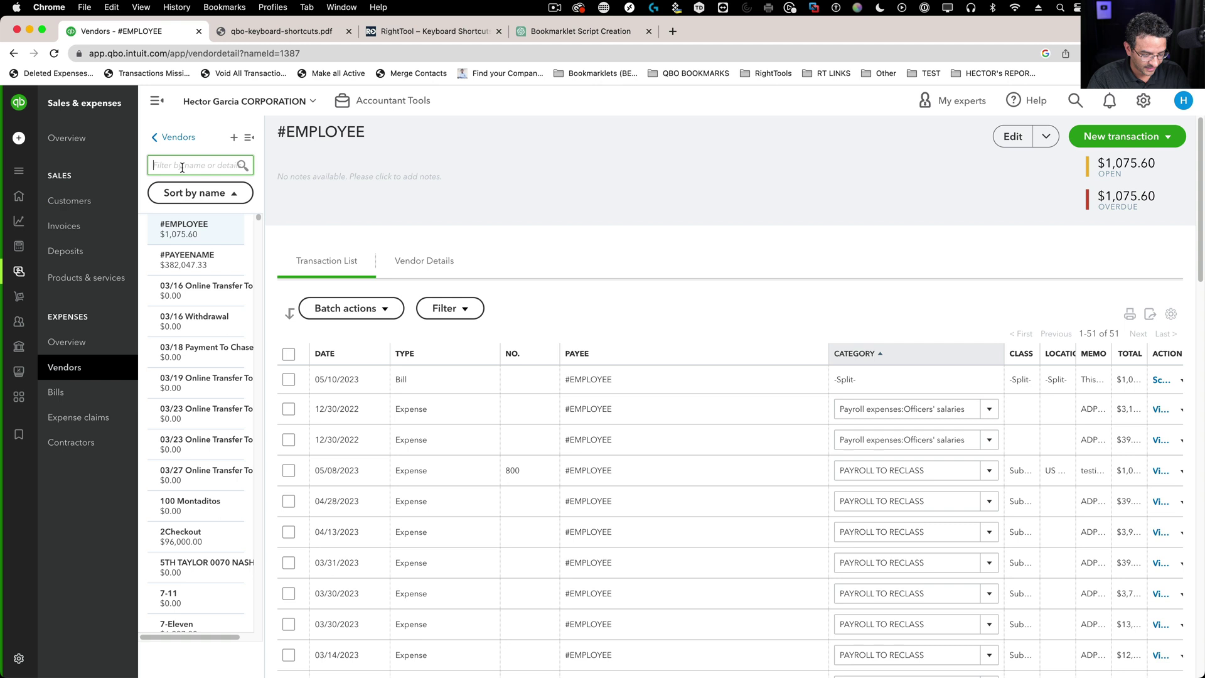
pyautogui.write('7-')
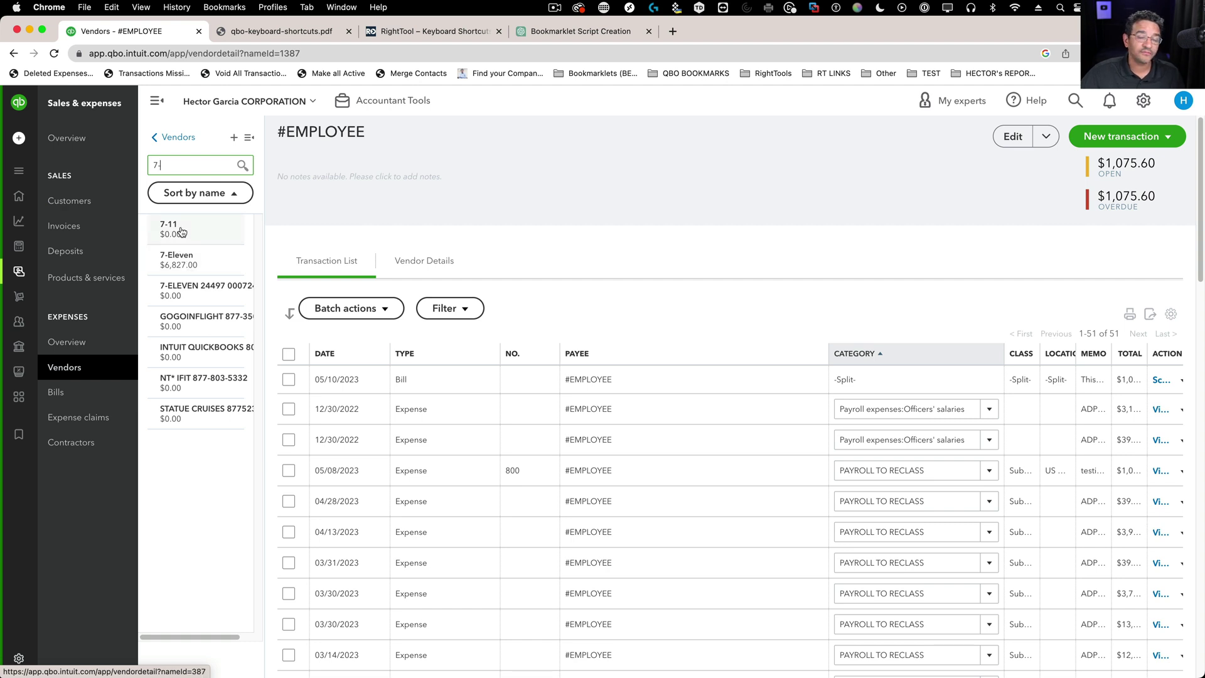
pyautogui.click(176, 258)
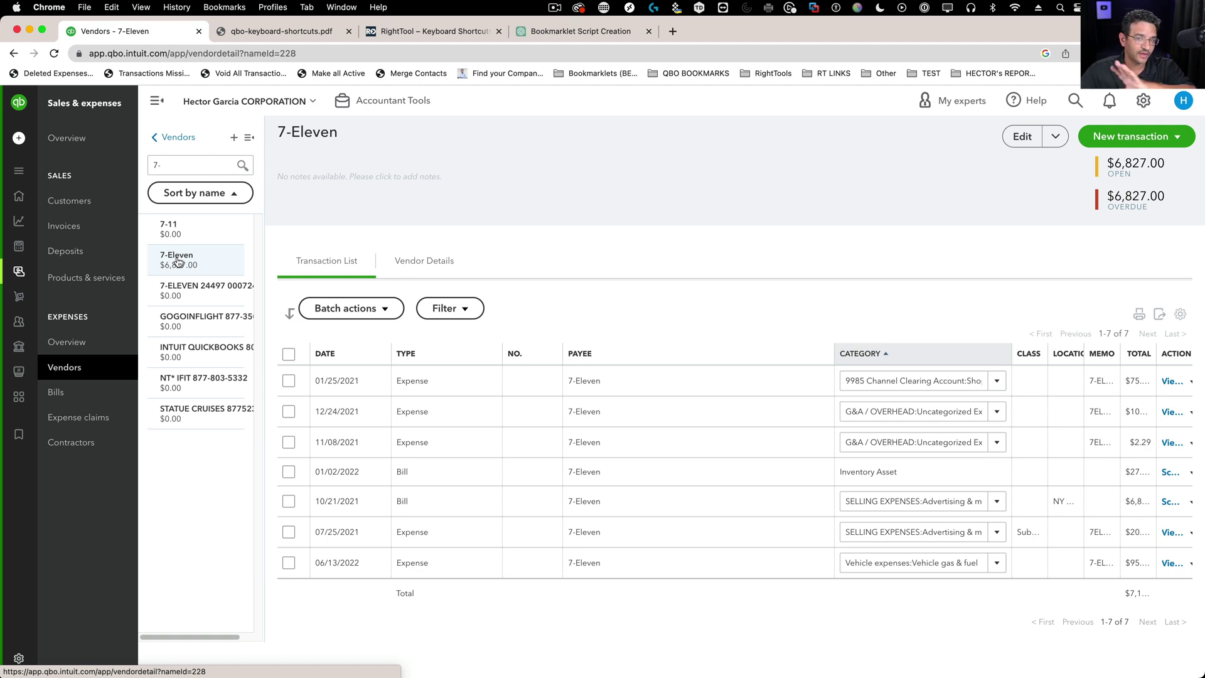
pyautogui.click(179, 235)
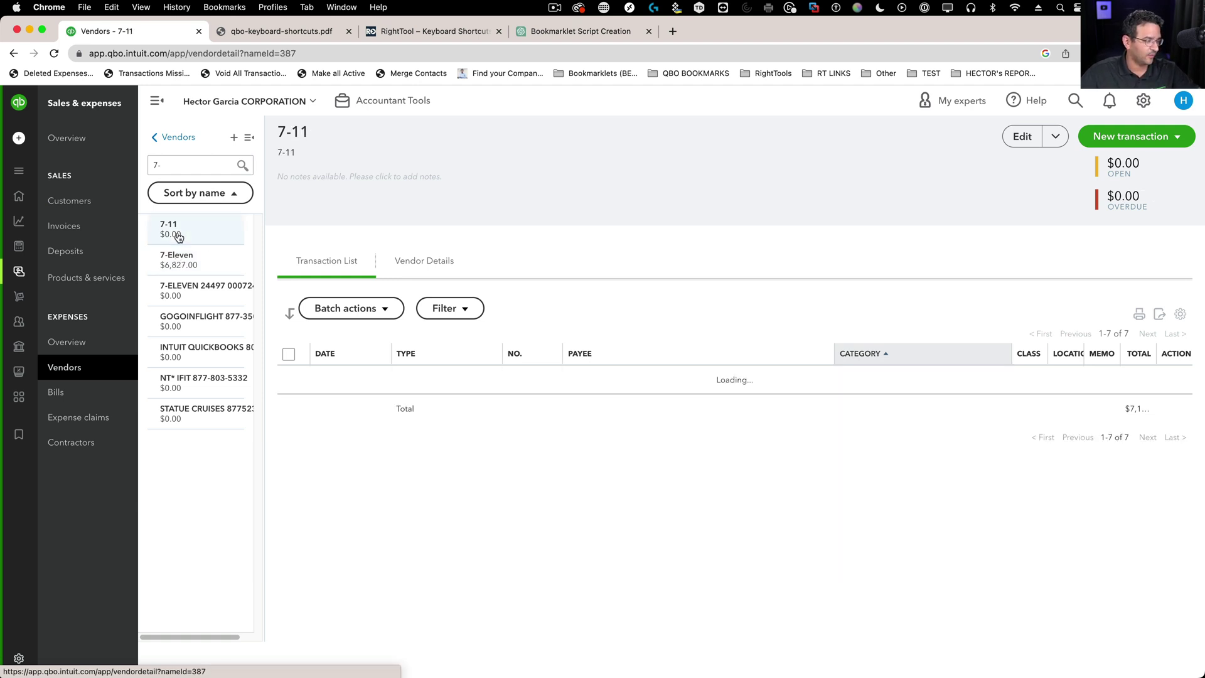
pyautogui.moveTo(274, 131); pyautogui.dragTo(321, 128)
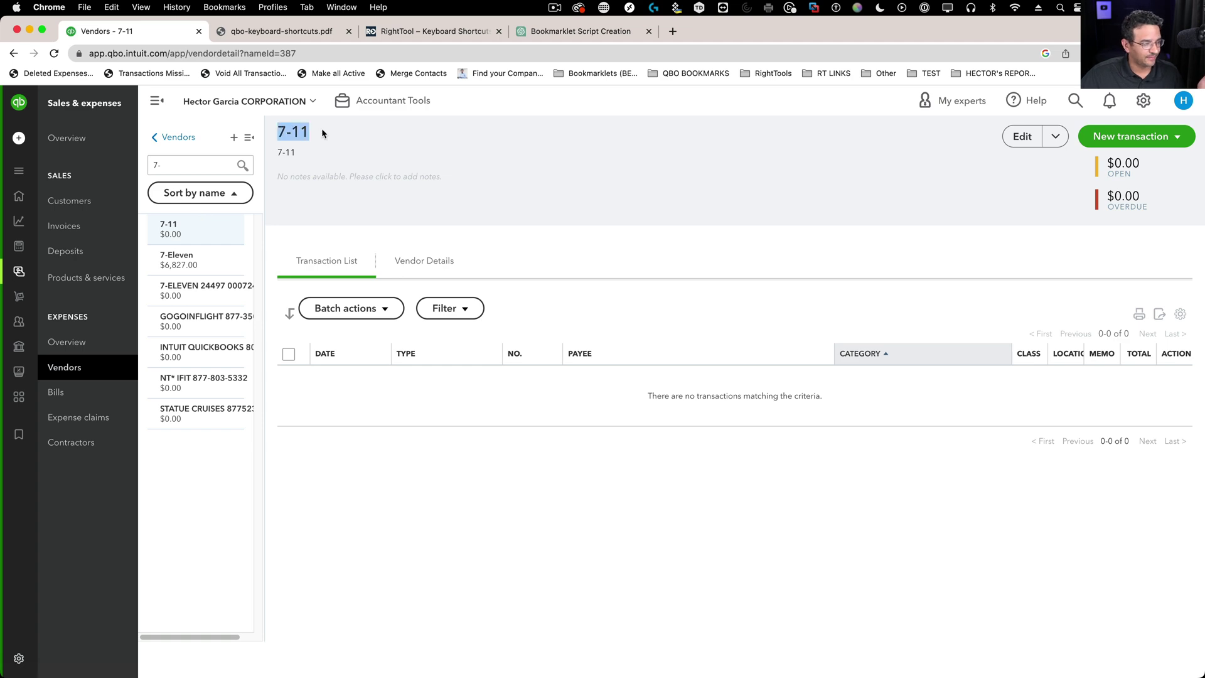
# - Merge the 7-11 vendor into 7-Eleven using Merge contacts
pyautogui.click(1059, 136)
pyautogui.click(1032, 191)
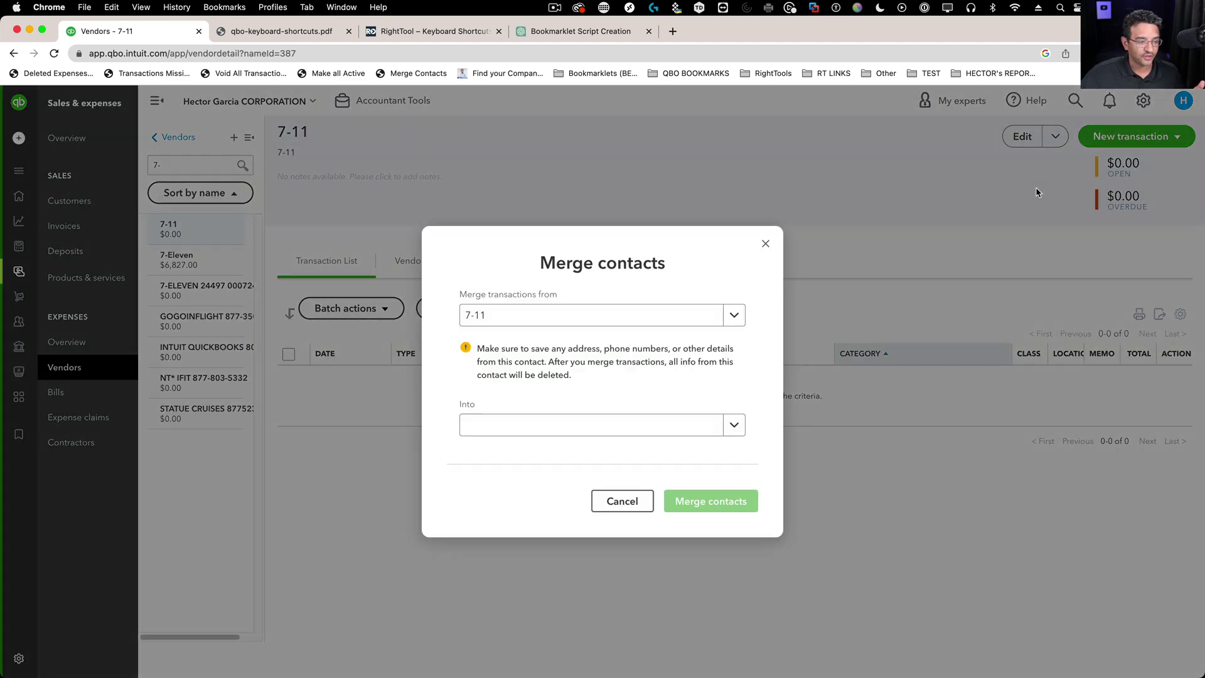
pyautogui.moveTo(511, 316); pyautogui.dragTo(453, 318)
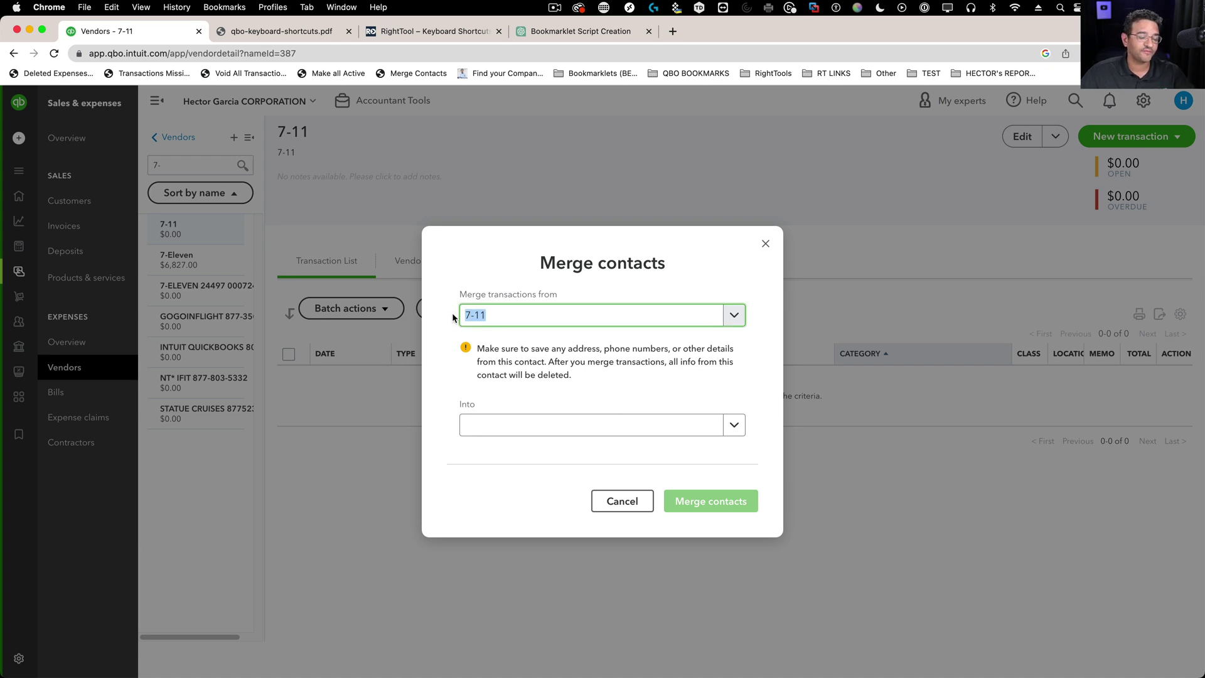
pyautogui.click(502, 426)
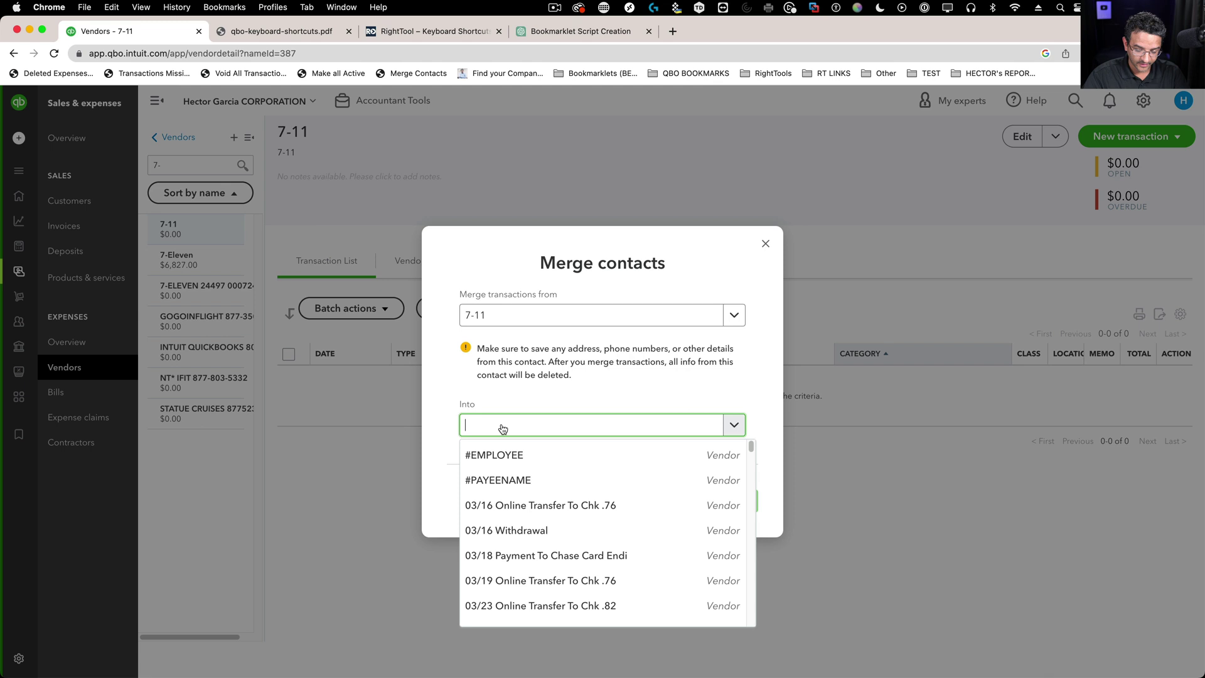
pyautogui.write('7')
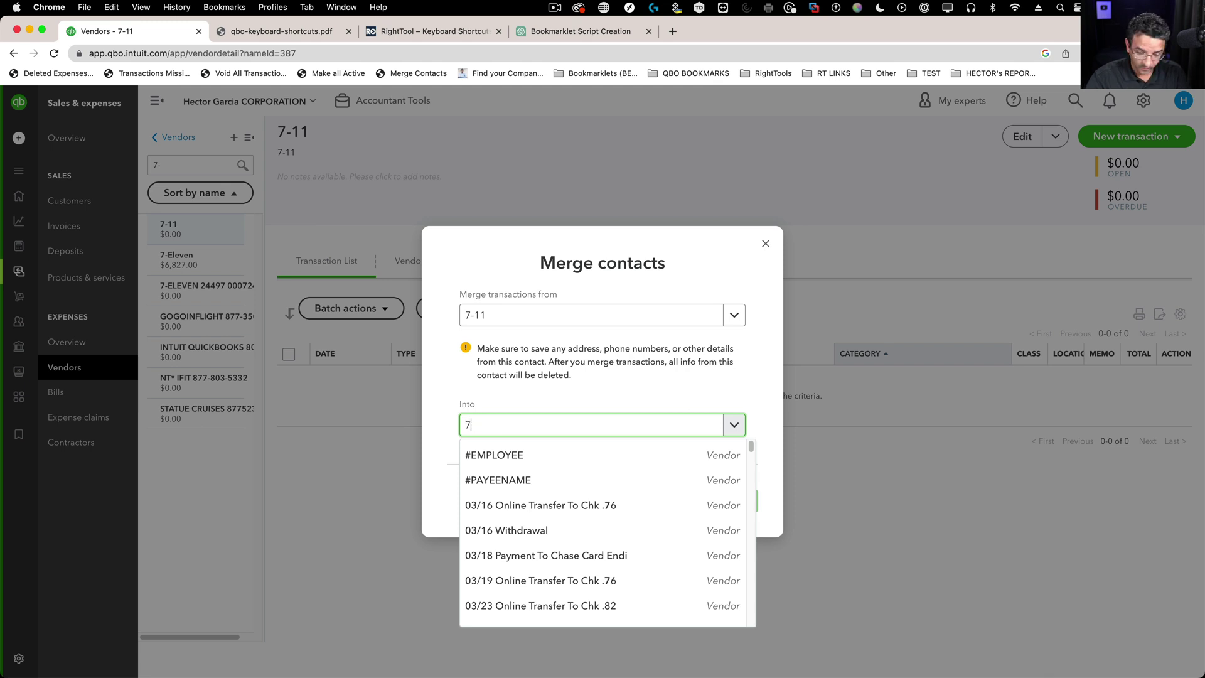
pyautogui.write('-el')
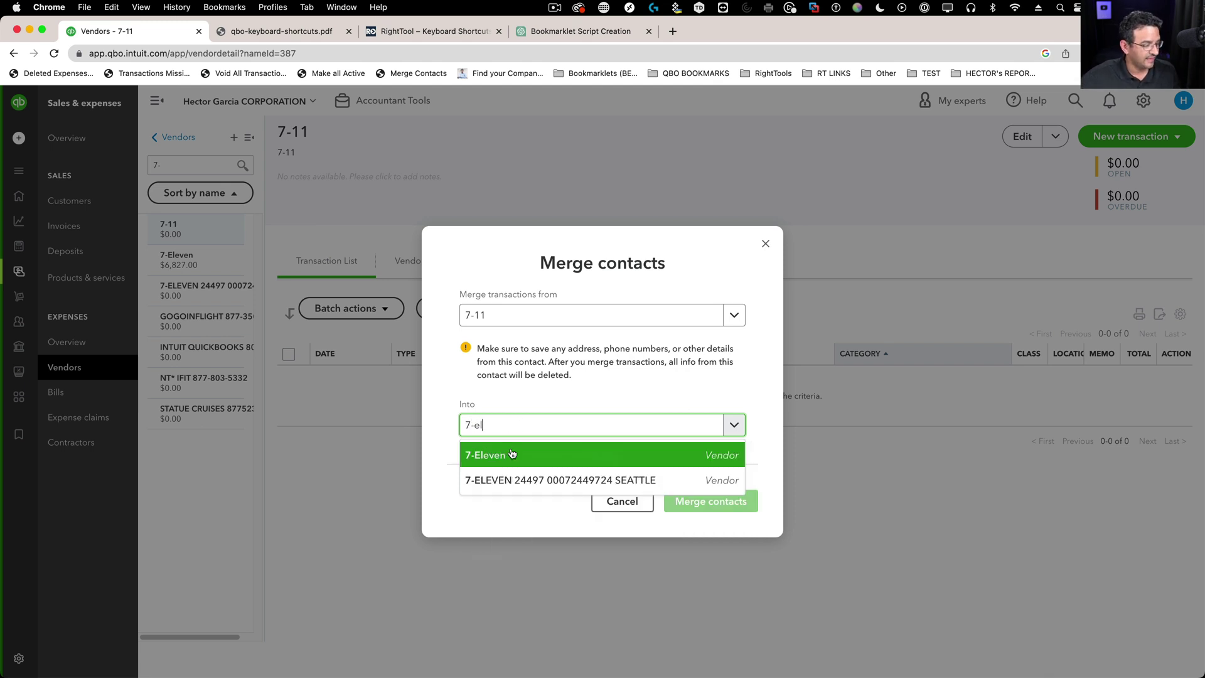
pyautogui.click(511, 453)
pyautogui.click(726, 502)
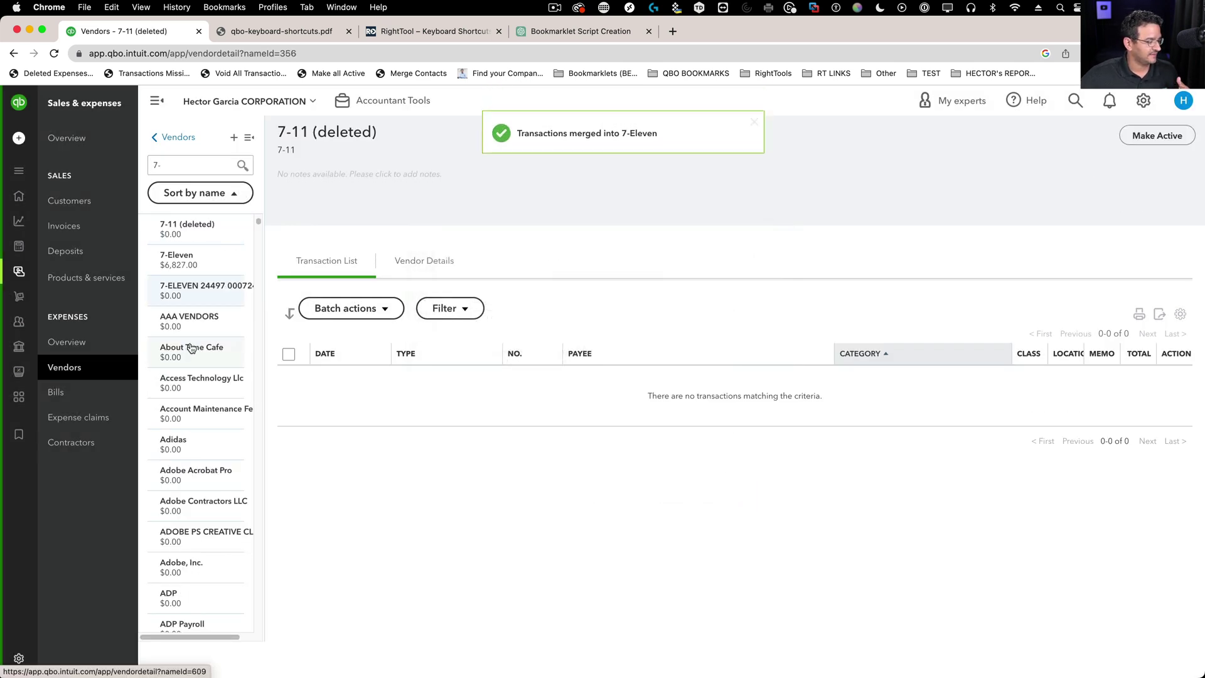
# - Rename the 7-ELEVEN 24497 vendor's display name to 7-Eleven, save, and accept the merge
pyautogui.moveTo(292, 131); pyautogui.dragTo(463, 133)
pyautogui.click(1028, 138)
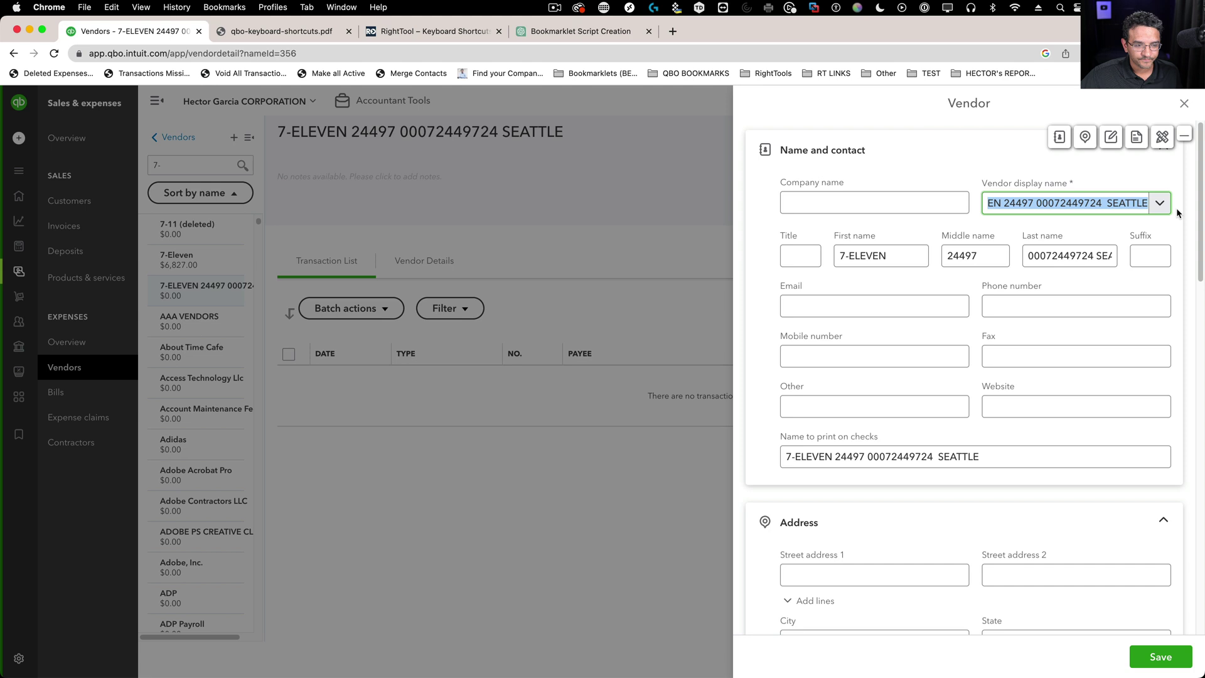
pyautogui.write('7-ELEV7-1')
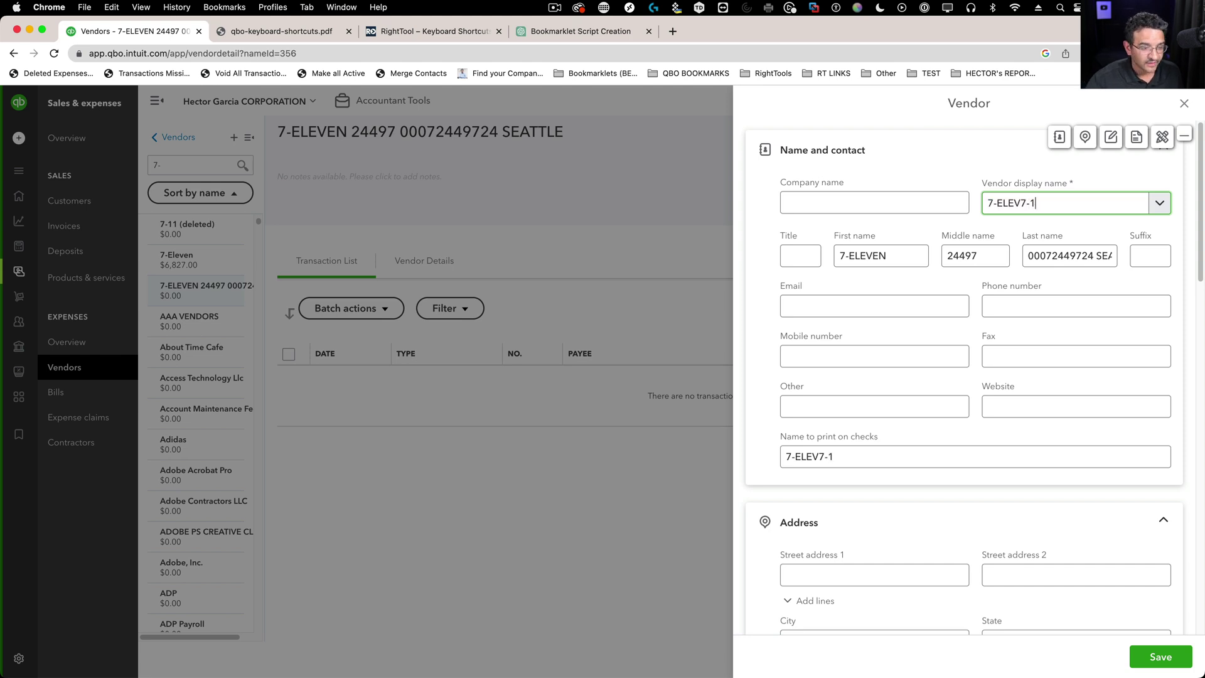
pyautogui.write('-')
pyautogui.press('BackSpace')
pyautogui.press('BackSpace')
pyautogui.press('BackSpace')
pyautogui.press('BackSpace')
pyautogui.press('BackSpace')
pyautogui.press('BackSpace')
pyautogui.press('BackSpace')
pyautogui.press('BackSpace')
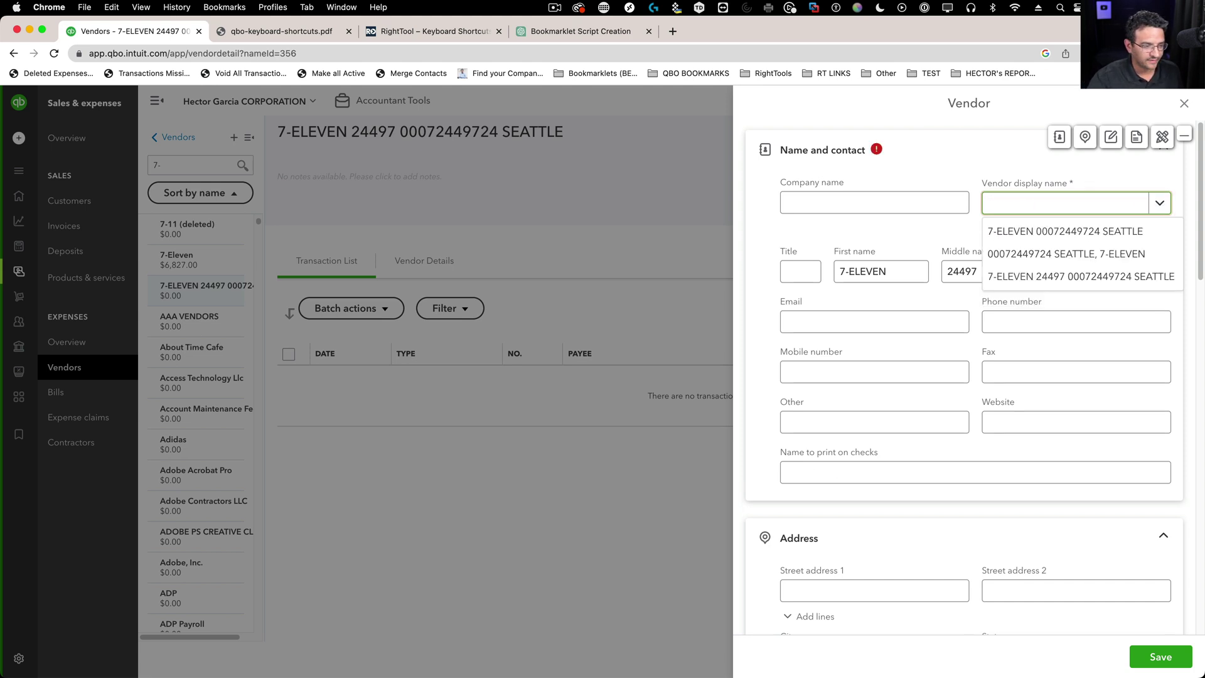
pyautogui.write('7-Eleve')
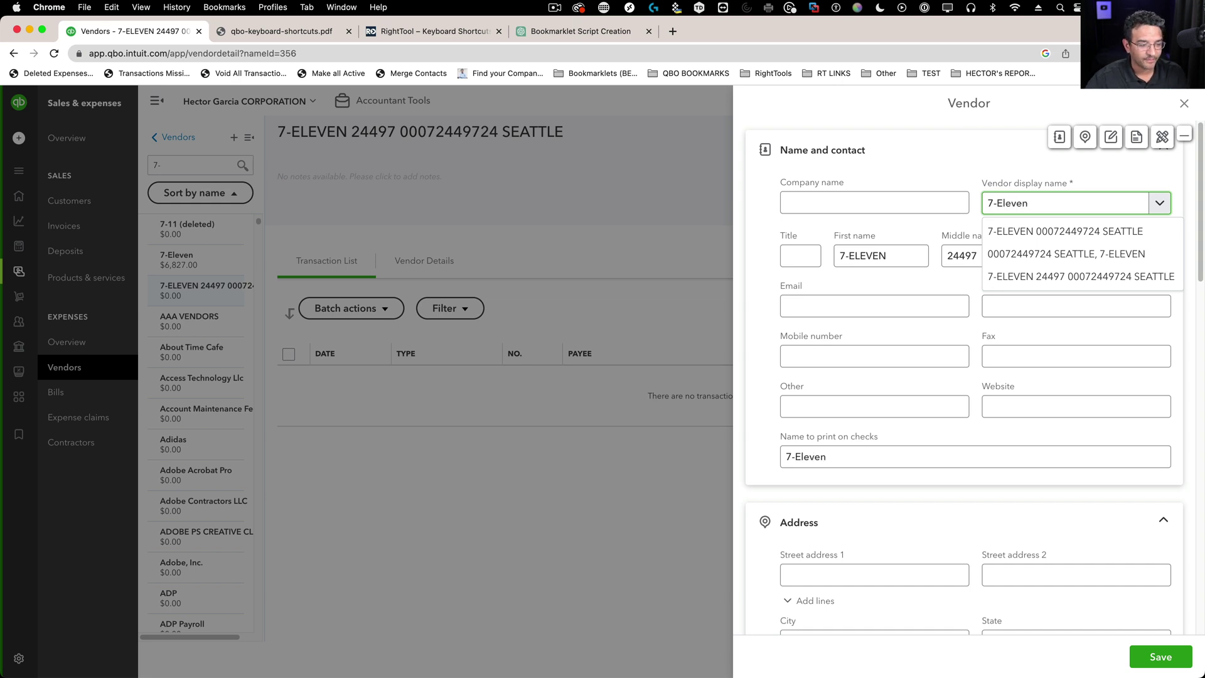
pyautogui.write('n')
pyautogui.press('Tab')
pyautogui.hotkey('shift', 'Tab')
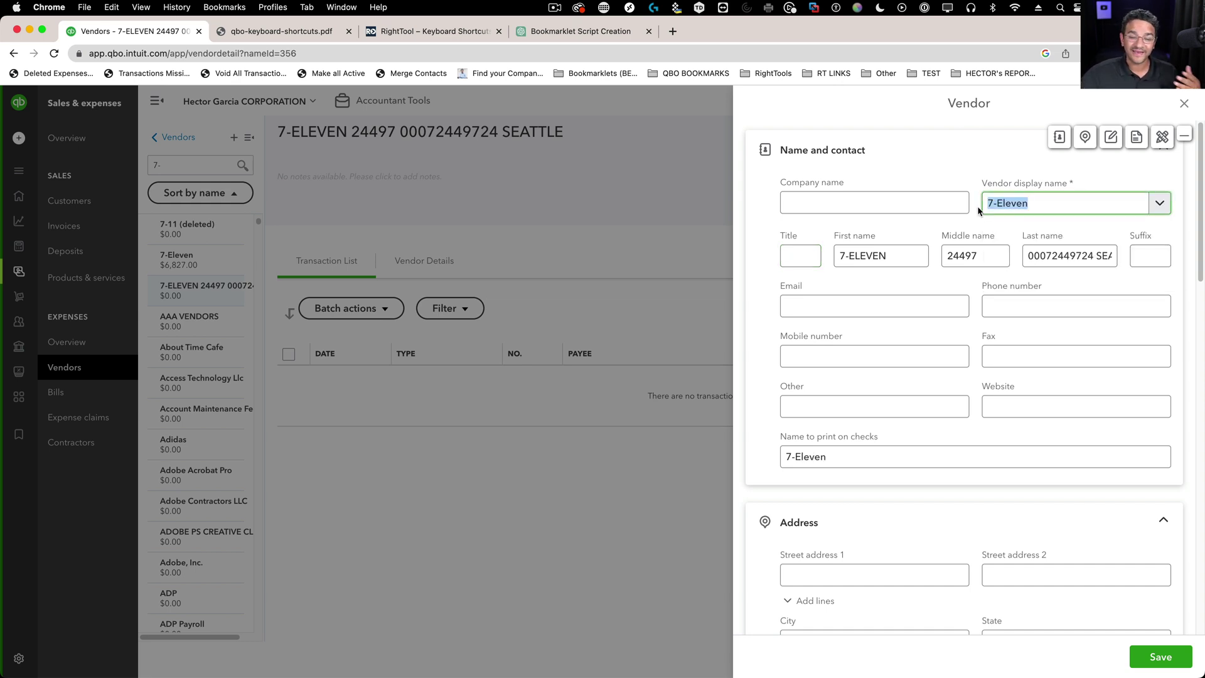
pyautogui.click(1160, 656)
pyautogui.click(661, 415)
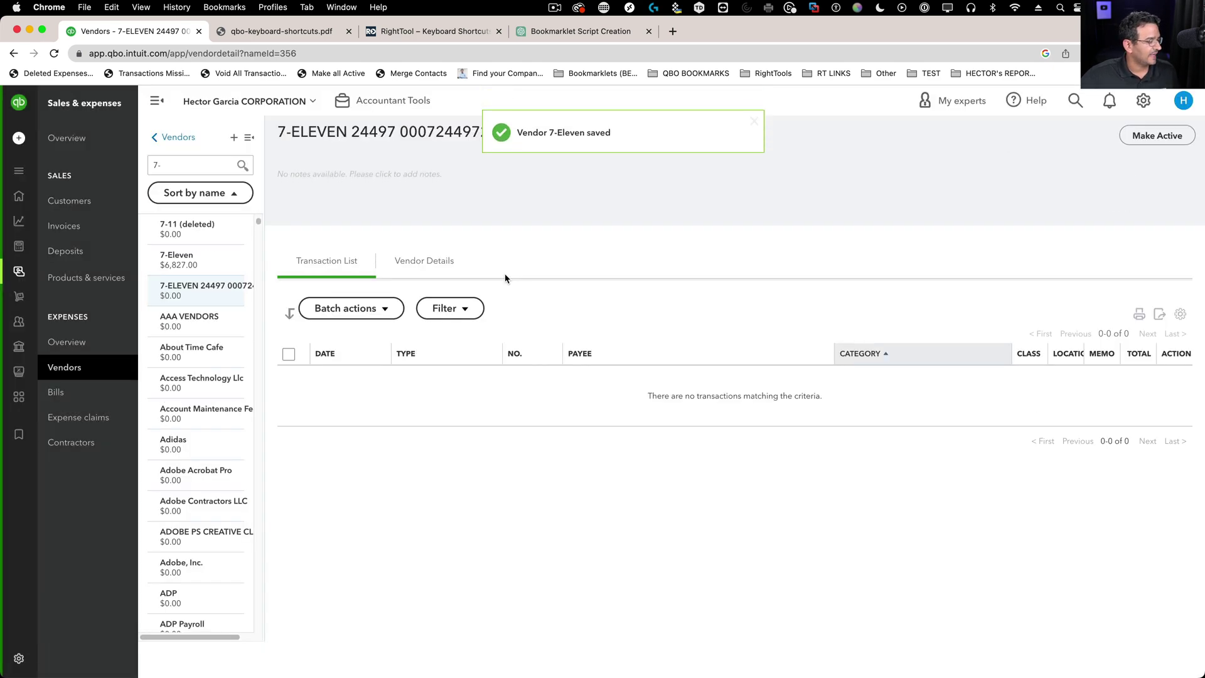
# - Search vendors for 'seve' and open the Seven Eleven vendor record
pyautogui.doubleClick(191, 164)
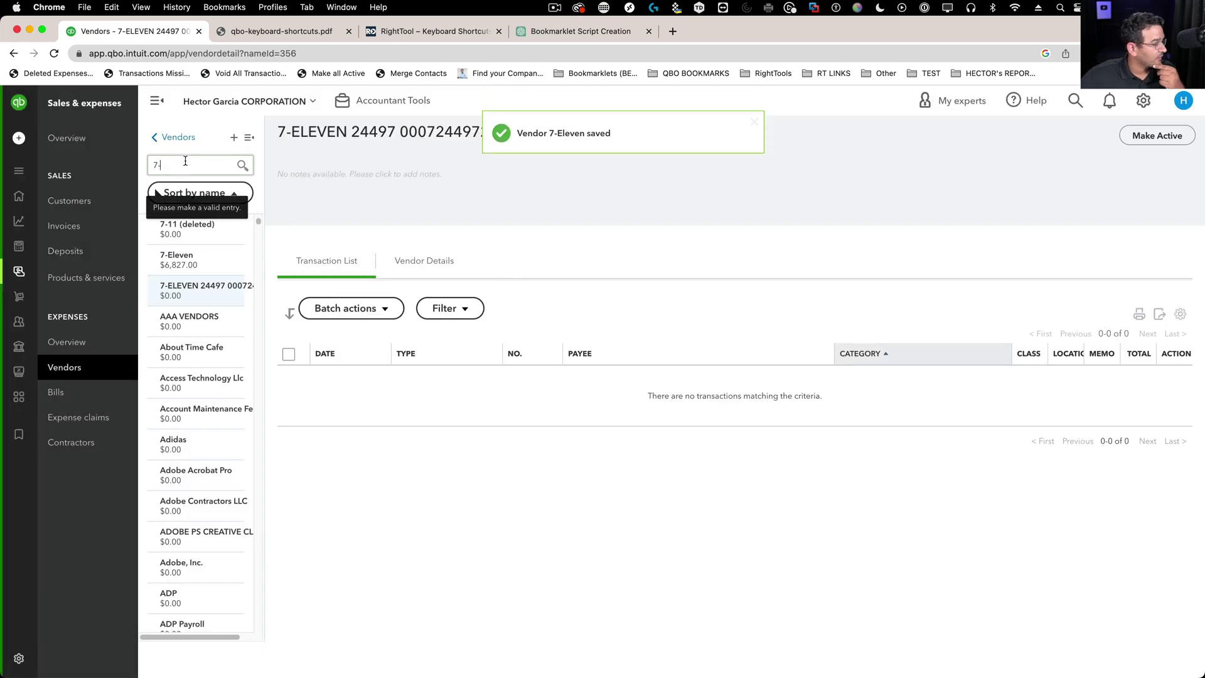
pyautogui.write('seve')
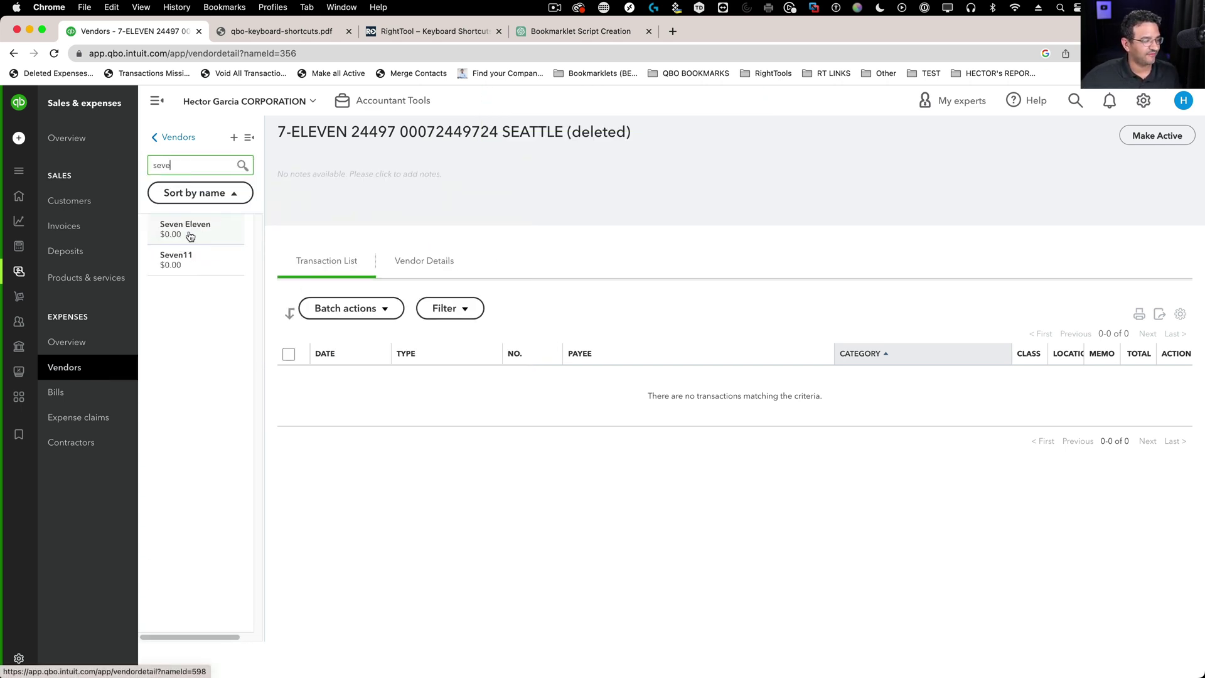
pyautogui.click(190, 235)
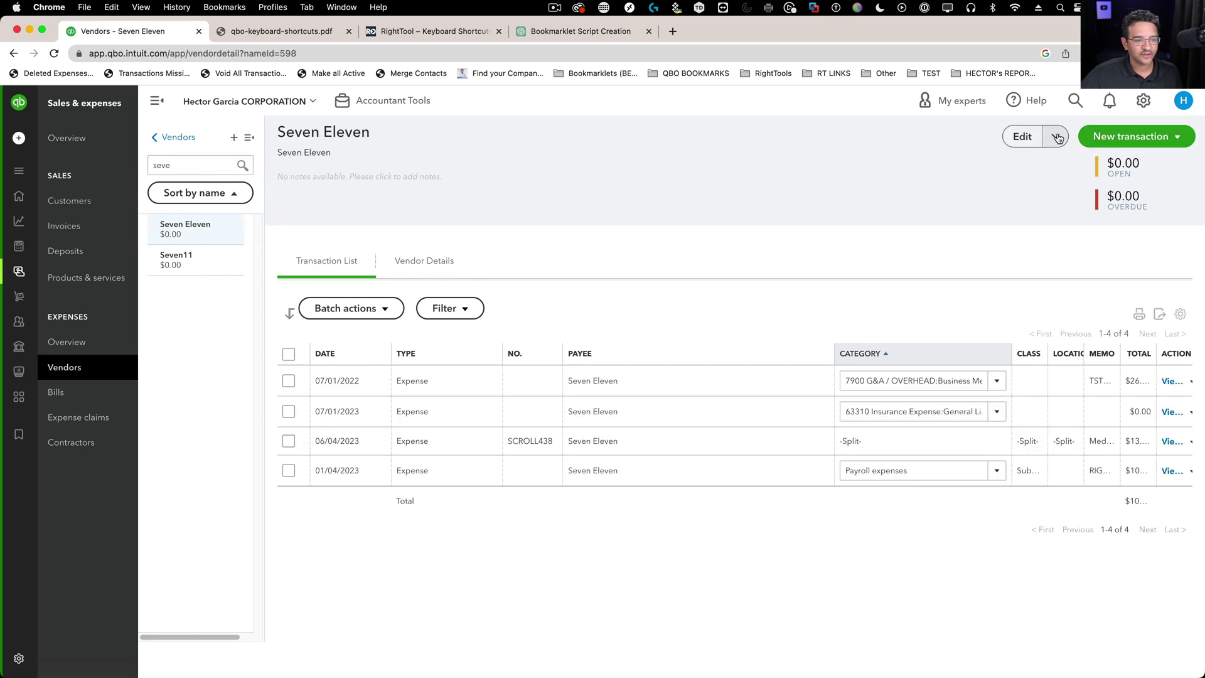
# - Merge Seven Eleven into 7-Eleven using Merge contacts
pyautogui.click(1056, 137)
pyautogui.click(1027, 191)
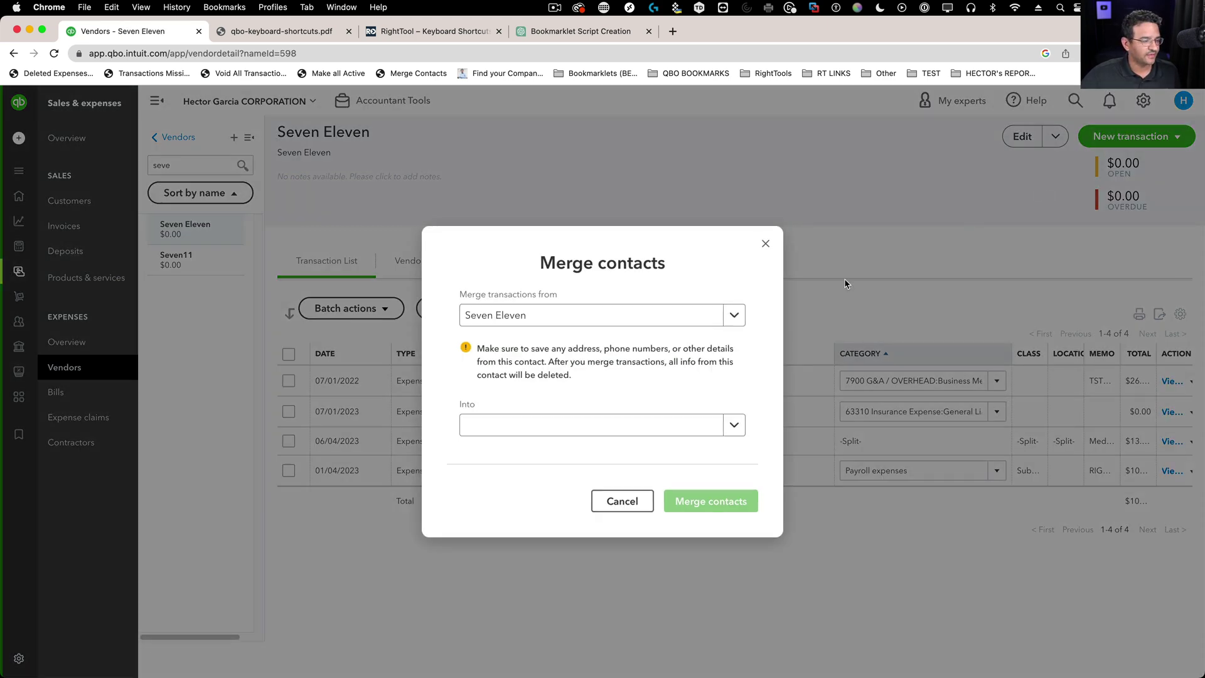
pyautogui.click(491, 427)
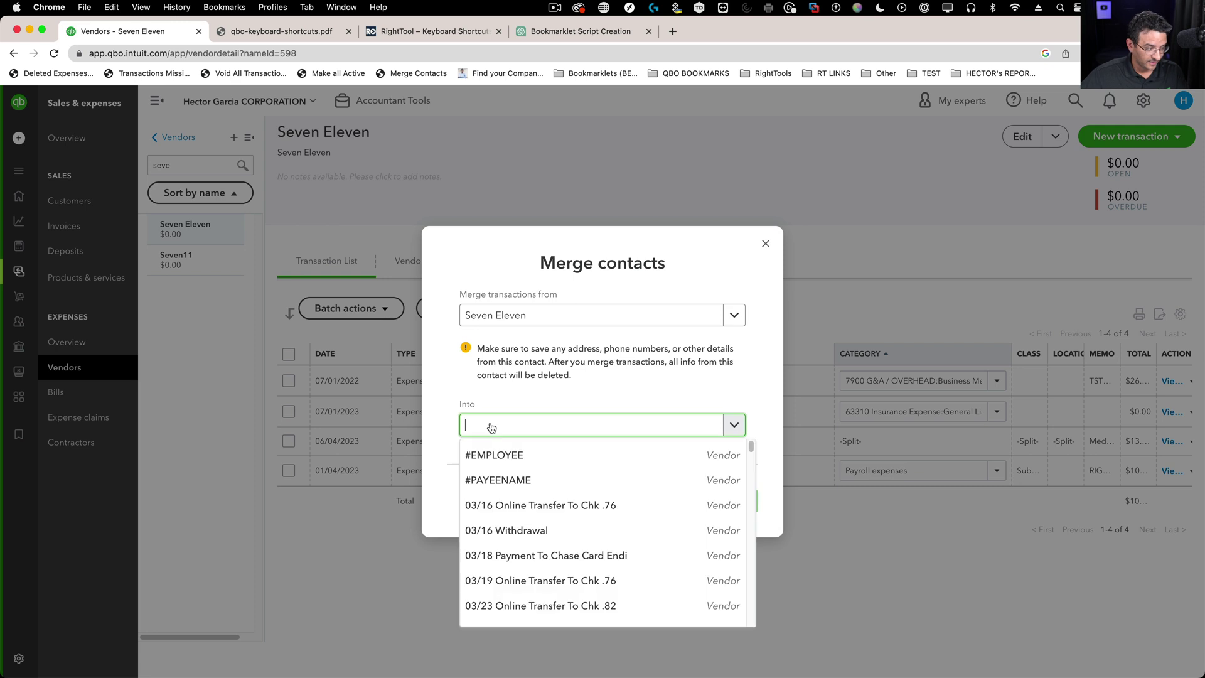
pyautogui.write('7')
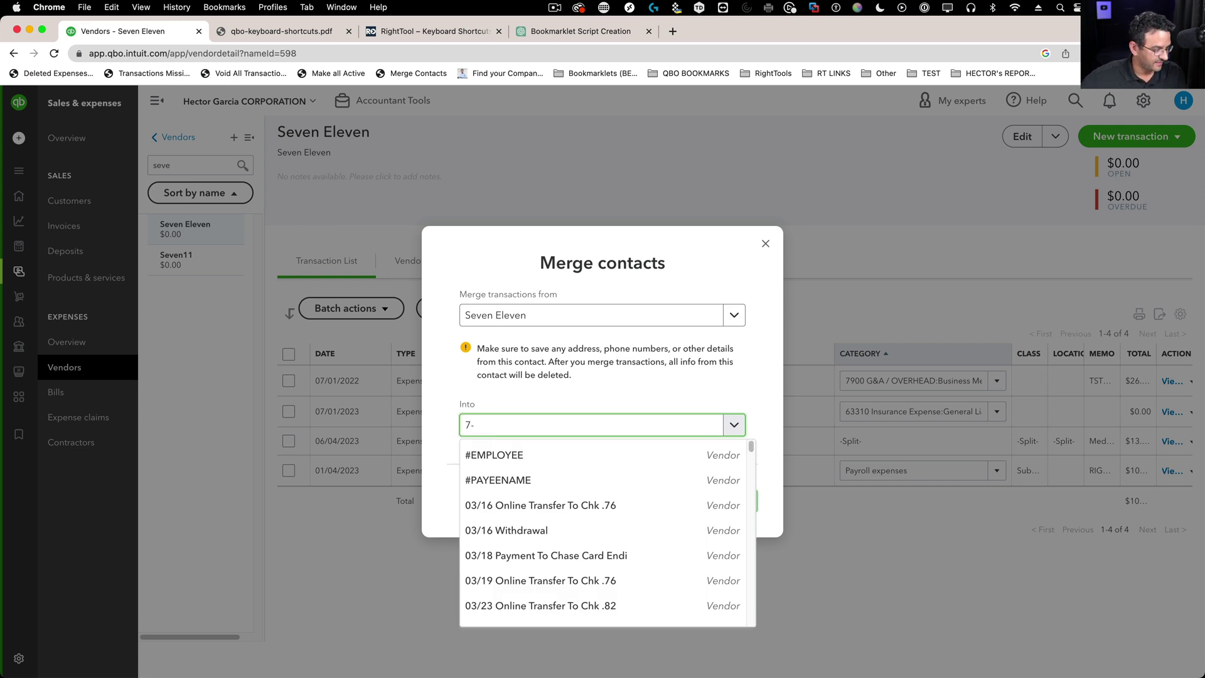
pyautogui.write('-')
pyautogui.press('Down')
pyautogui.press('Return')
pyautogui.click(482, 319)
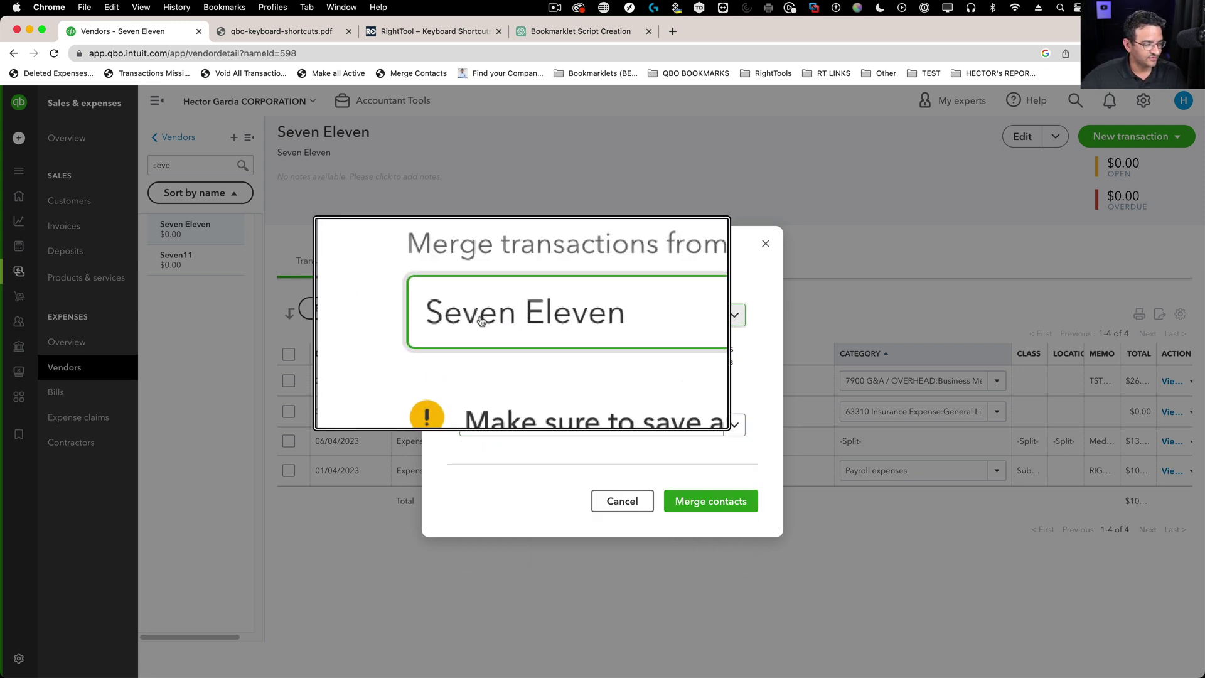
pyautogui.click(706, 502)
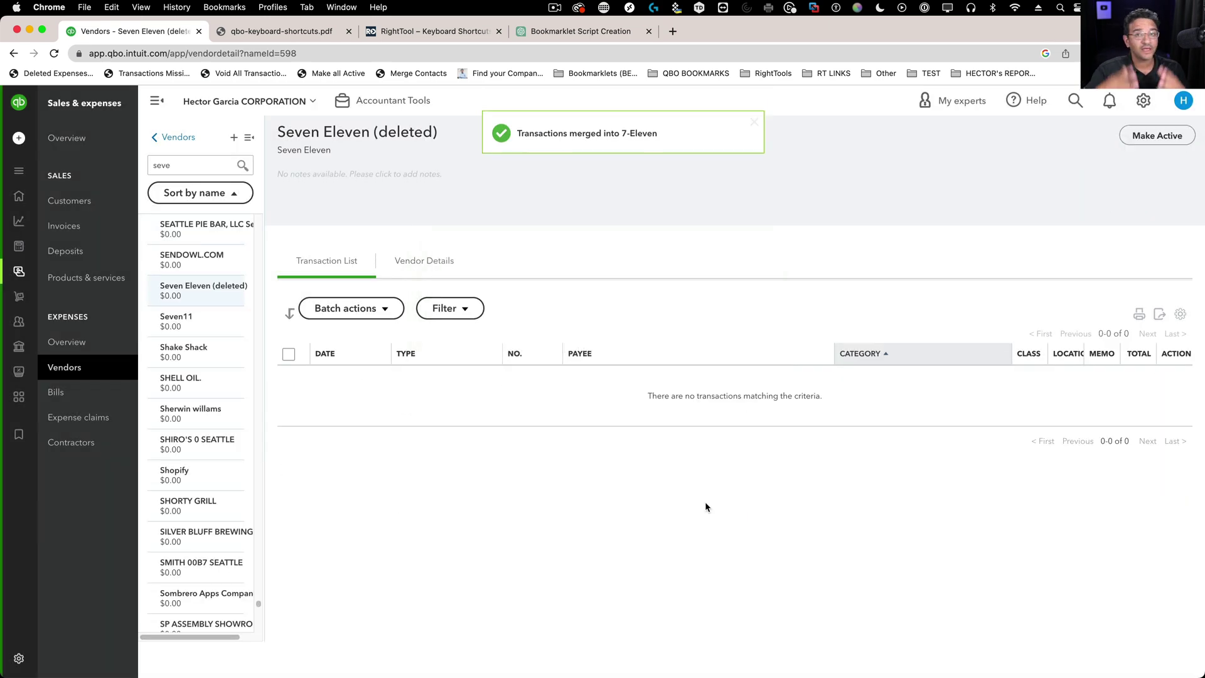